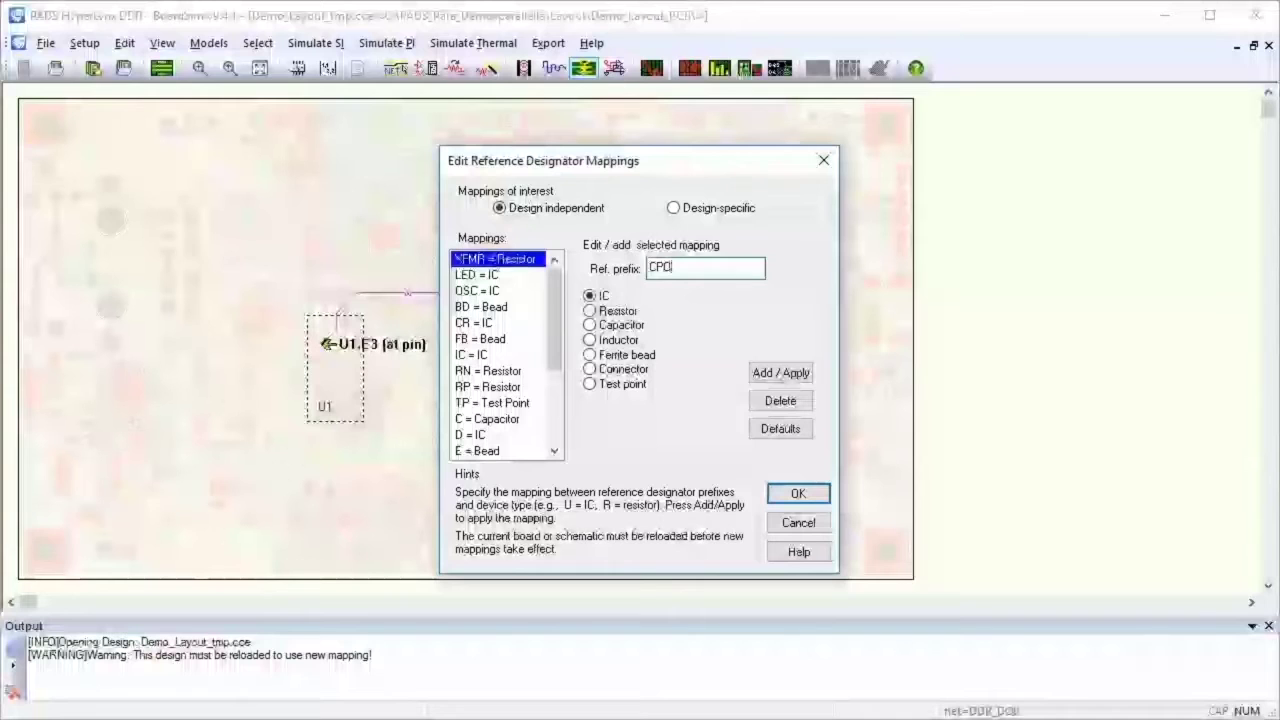
Add a design-independent mapping that assigns the entered reference prefix to the IC device type.
{"action": "left_click", "coordinate": [757, 373]}
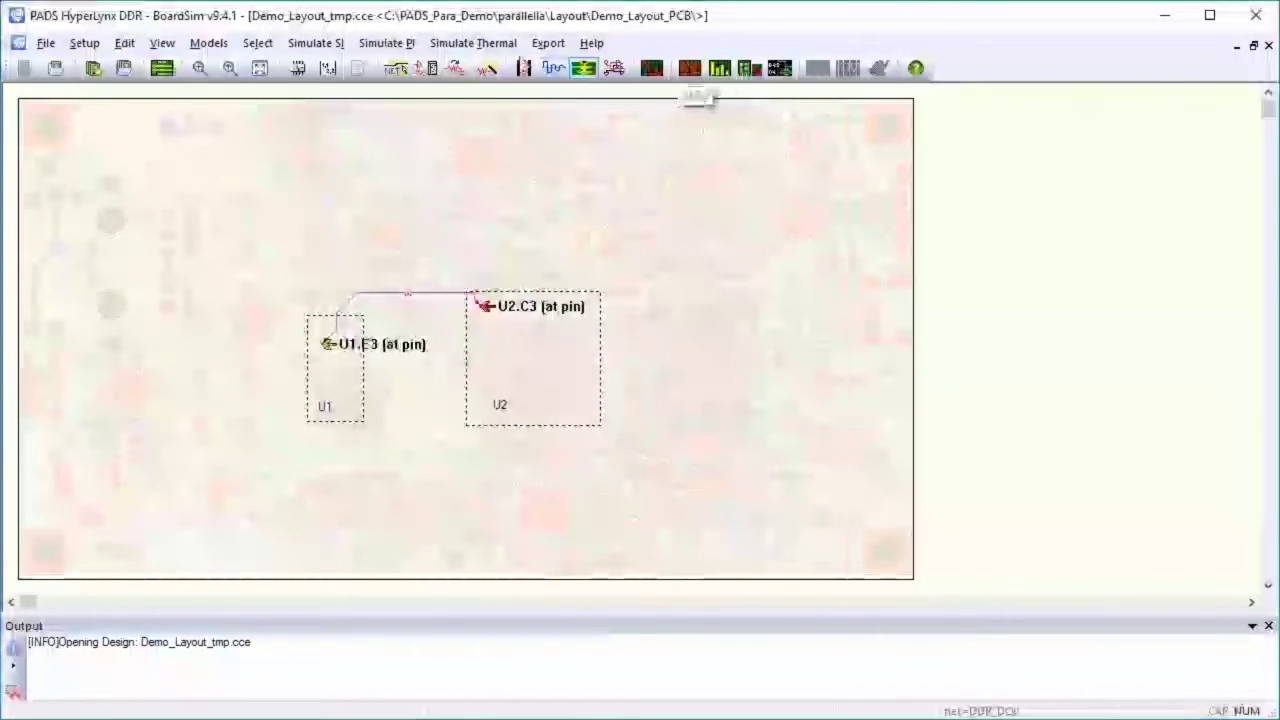
Start the DDRx batch simulation wizard and import the setup file Demo_Layout_tmp.ddr to initialize it.
{"action": "left_click", "coordinate": [318, 46]}
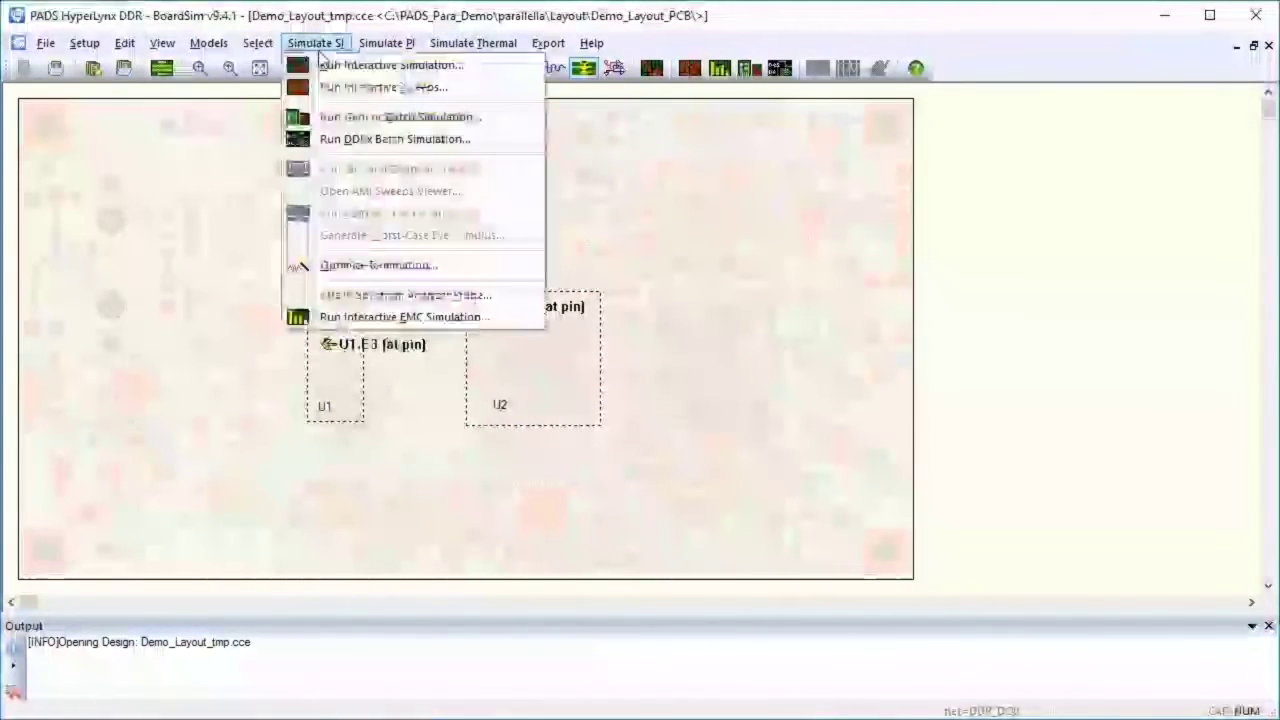
{"action": "left_click", "coordinate": [485, 146]}
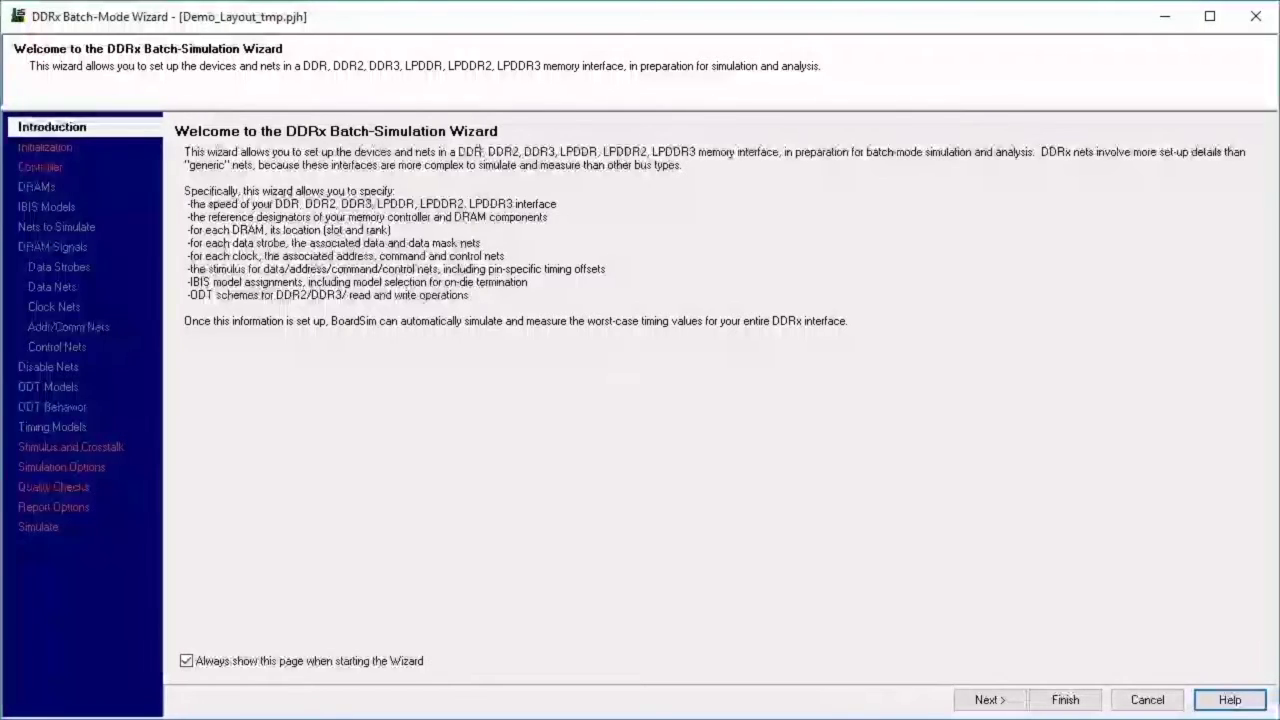
{"action": "left_click", "coordinate": [21, 155]}
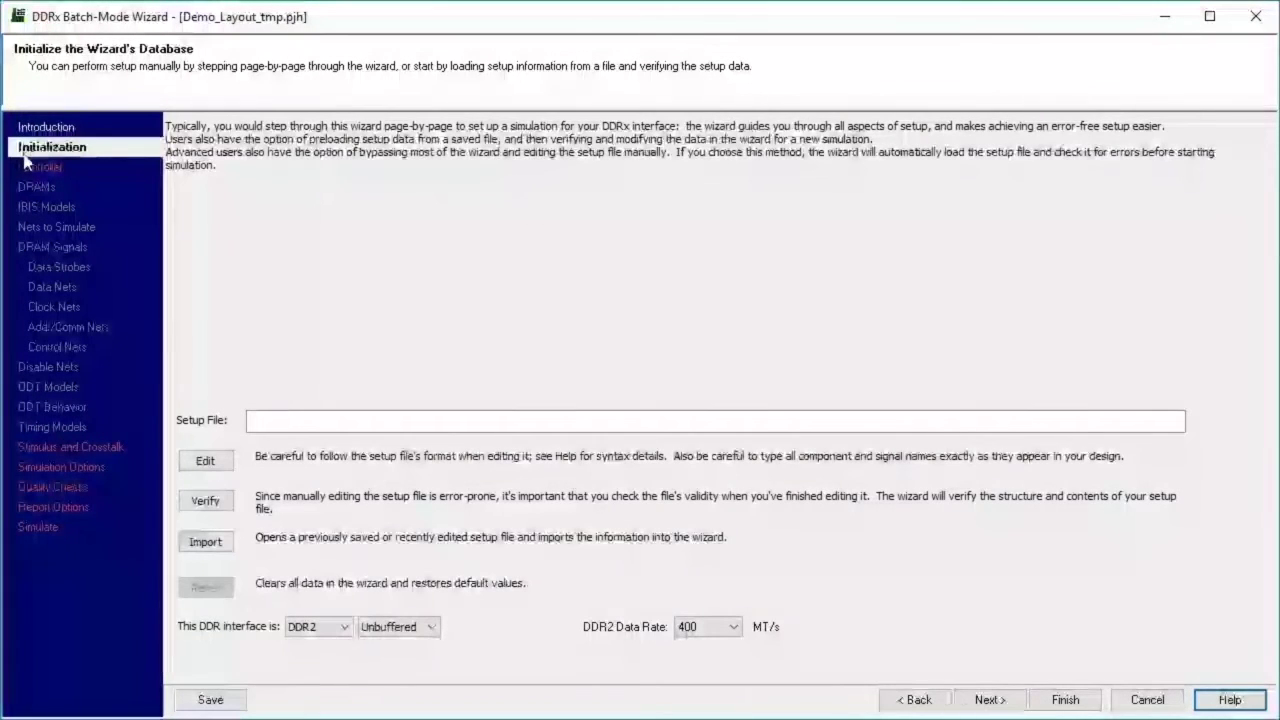
{"action": "left_click", "coordinate": [206, 541]}
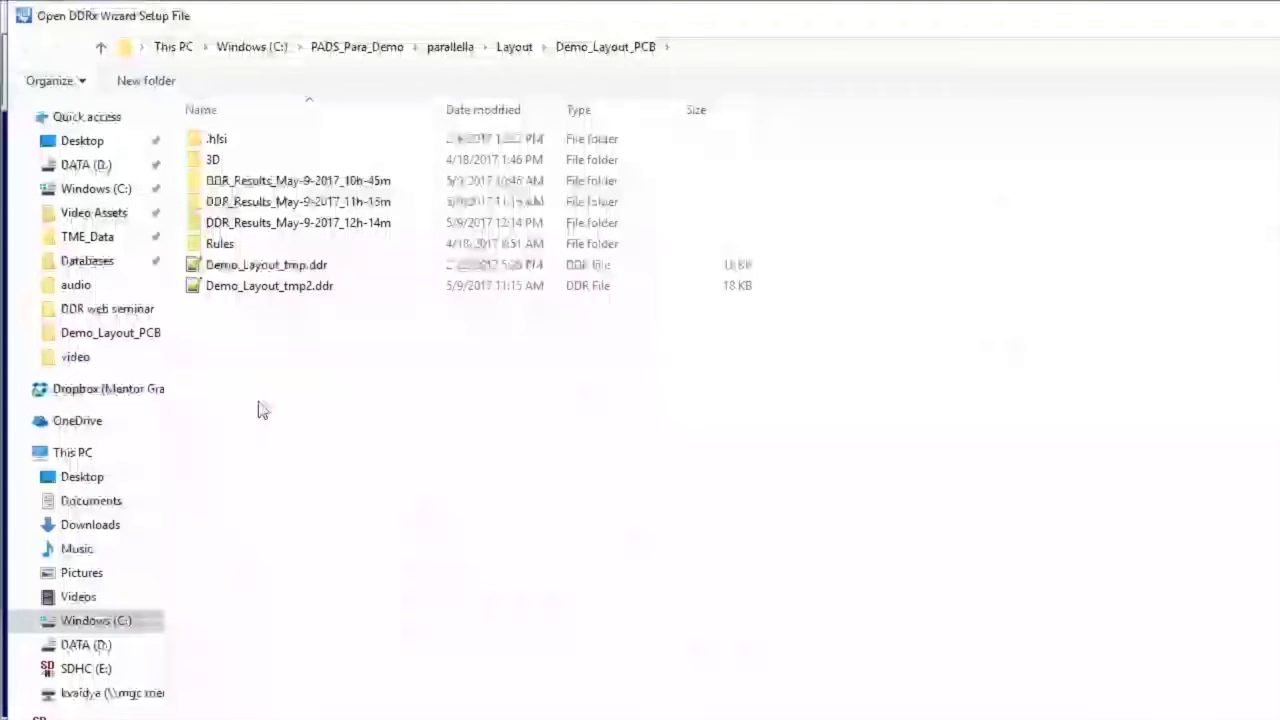
{"action": "left_click", "coordinate": [320, 268]}
{"action": "double_click", "coordinate": [325, 273]}
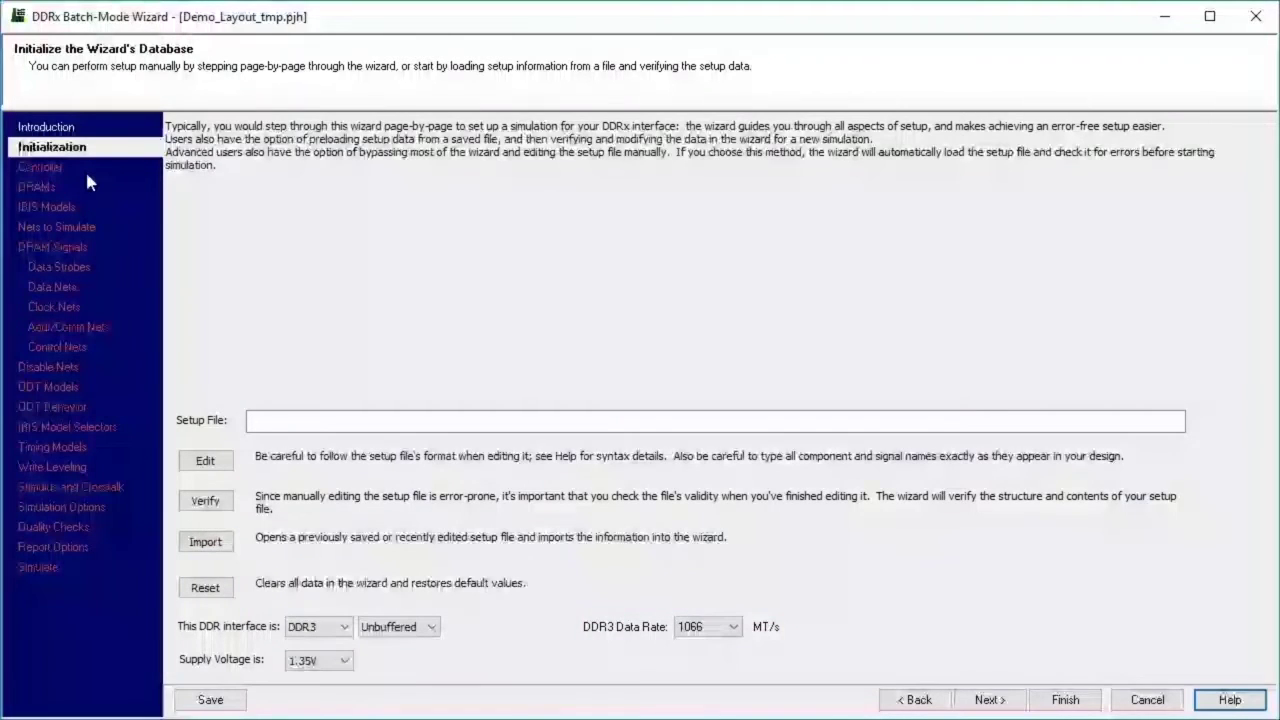
Review the memory controller, DRAM rank and IBIS model assignments, including the component model assignment editor.
{"action": "left_click", "coordinate": [86, 172]}
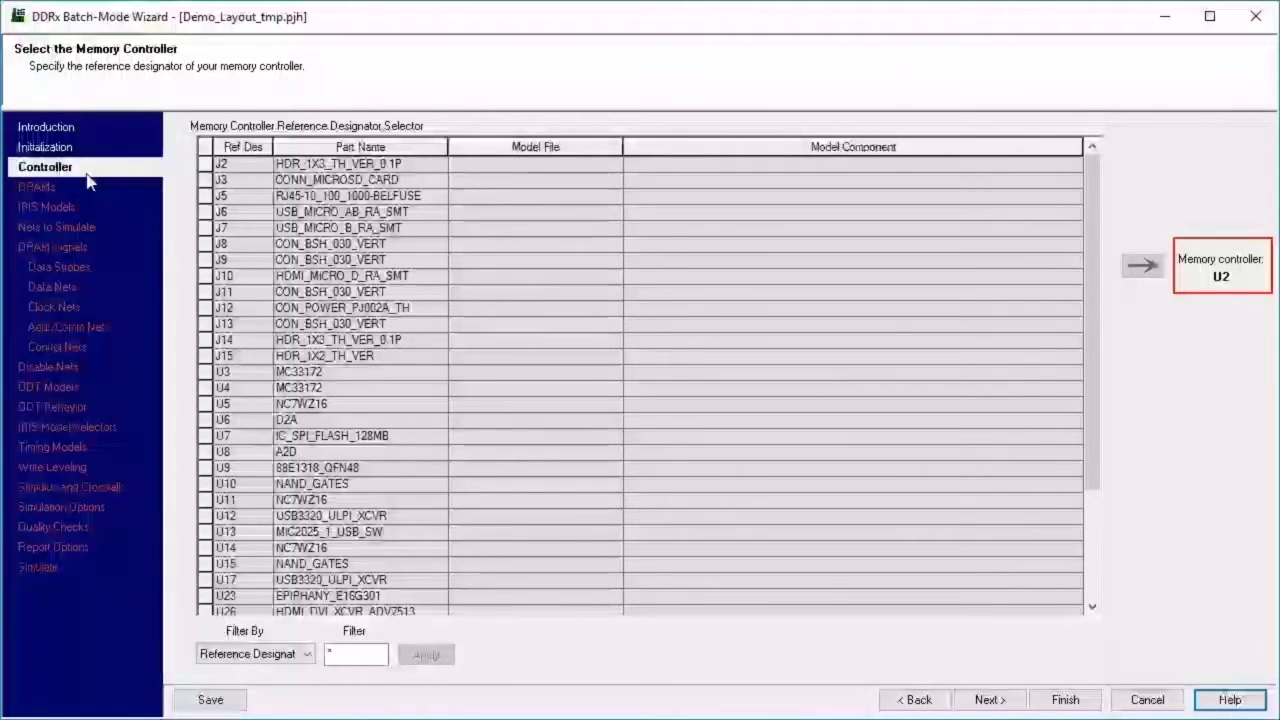
{"action": "left_click", "coordinate": [997, 700]}
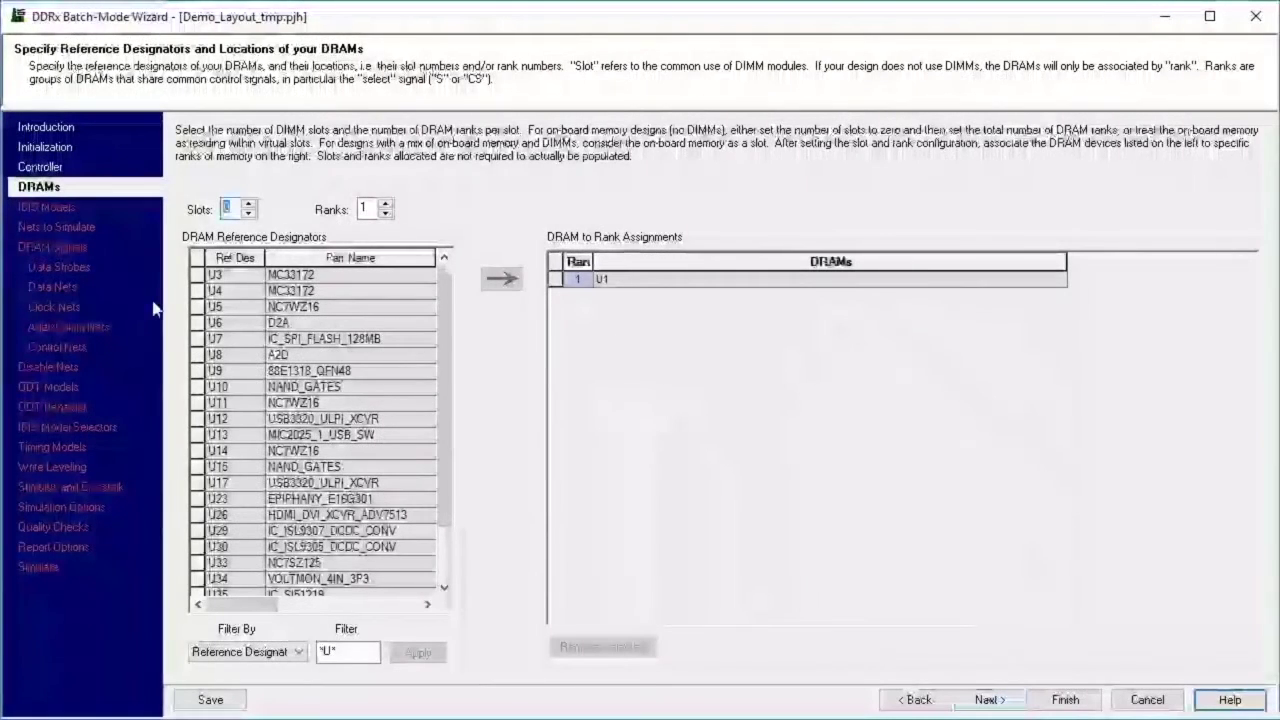
{"action": "left_click", "coordinate": [131, 206]}
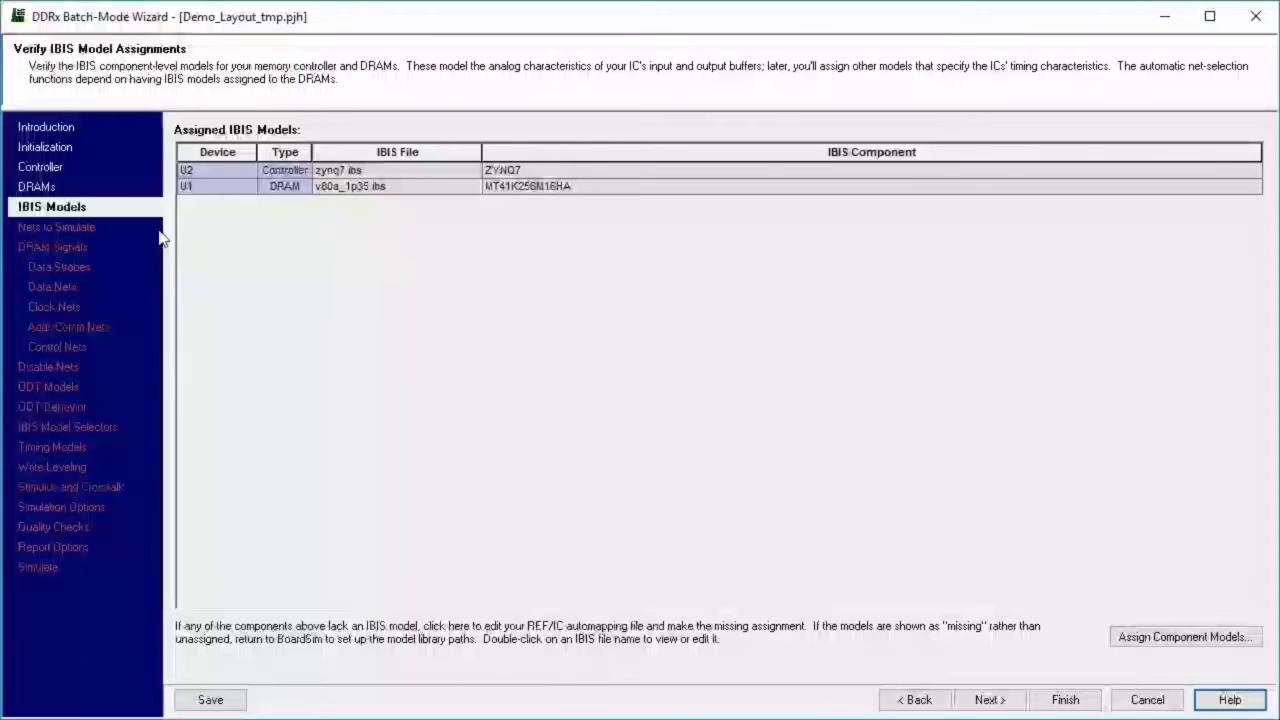
{"action": "left_click", "coordinate": [1172, 643]}
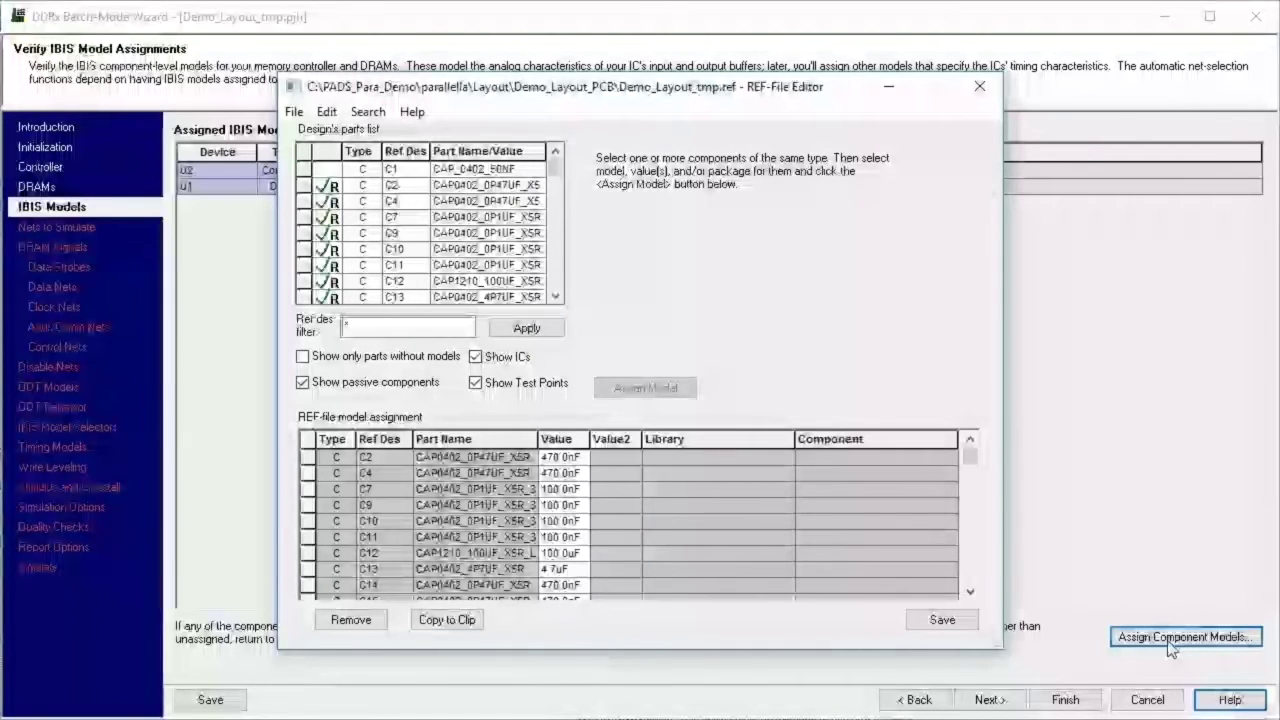
{"action": "left_click", "coordinate": [979, 86]}
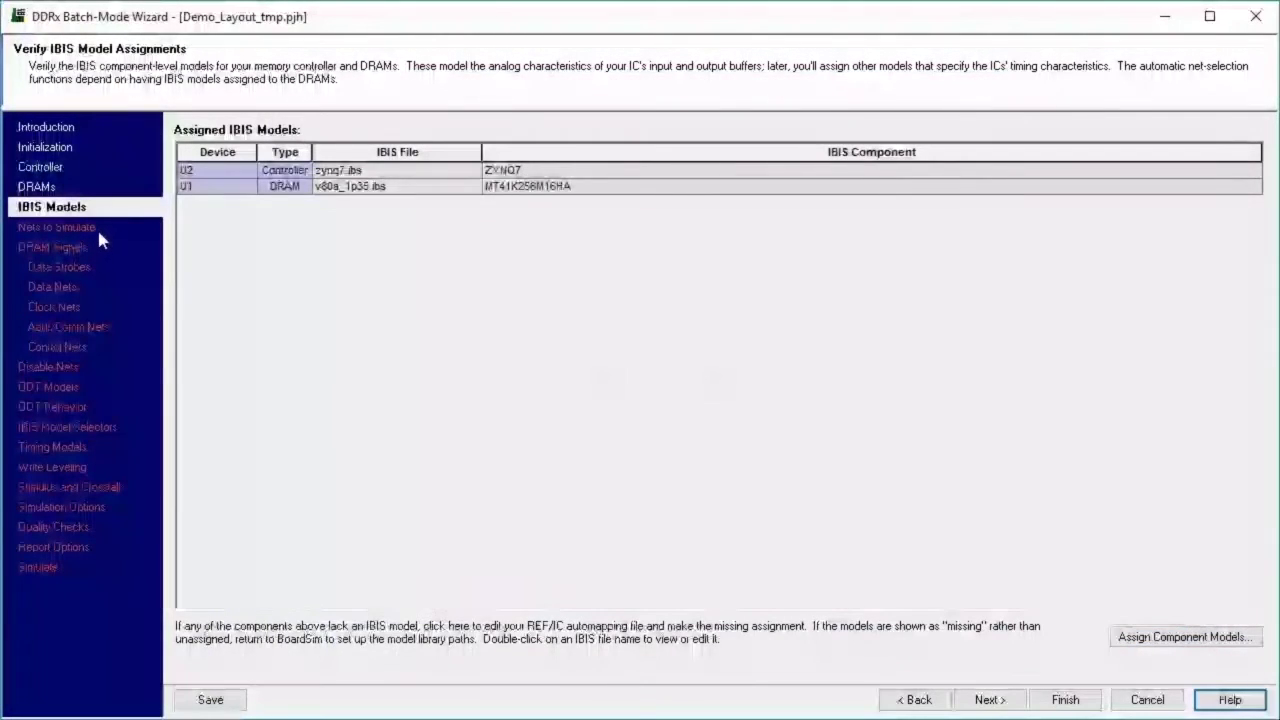
Review which interface portions are simulated and the DRAM signal assignments for strobe, data, clock, address/command and control nets.
{"action": "left_click", "coordinate": [97, 227]}
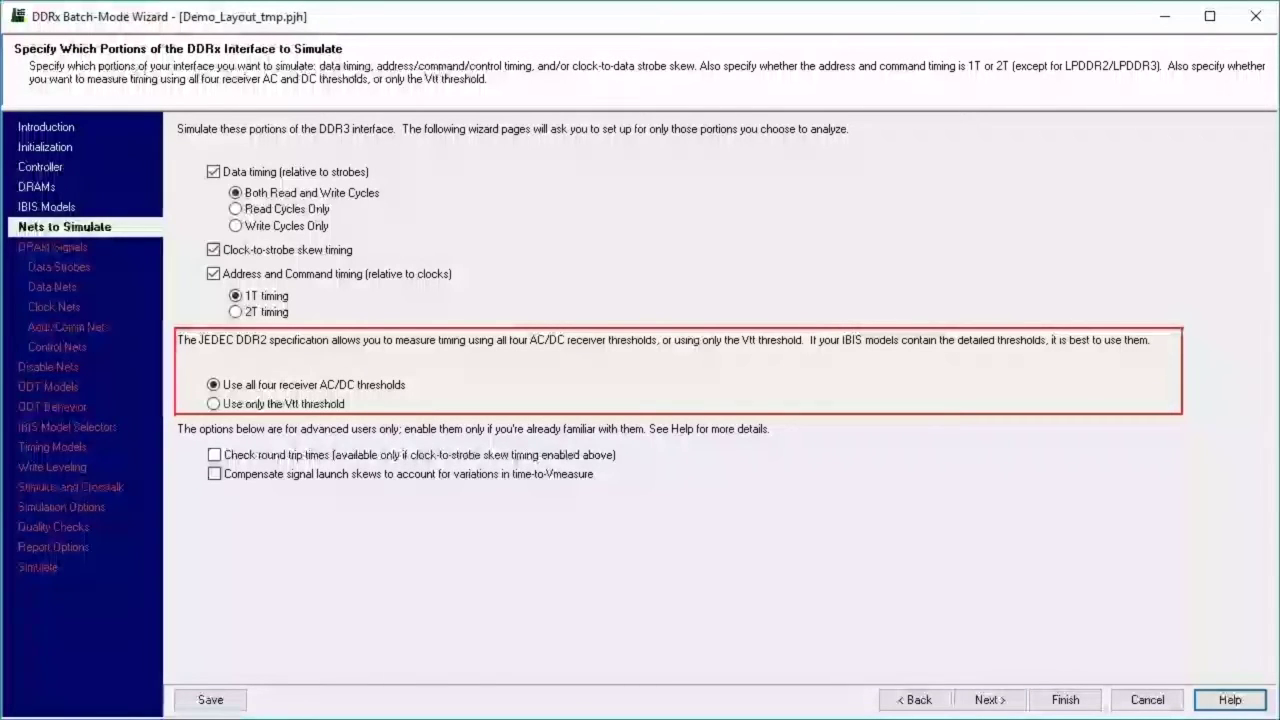
{"action": "left_click", "coordinate": [98, 248]}
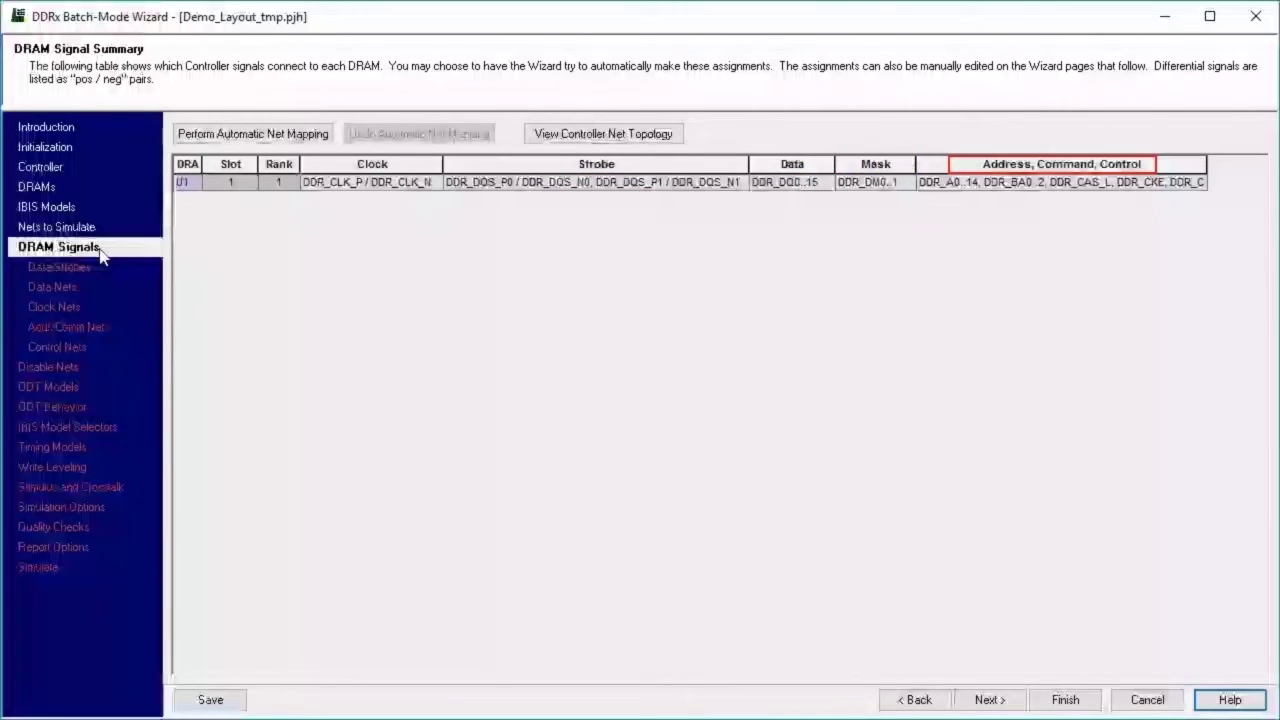
{"action": "left_click", "coordinate": [98, 267]}
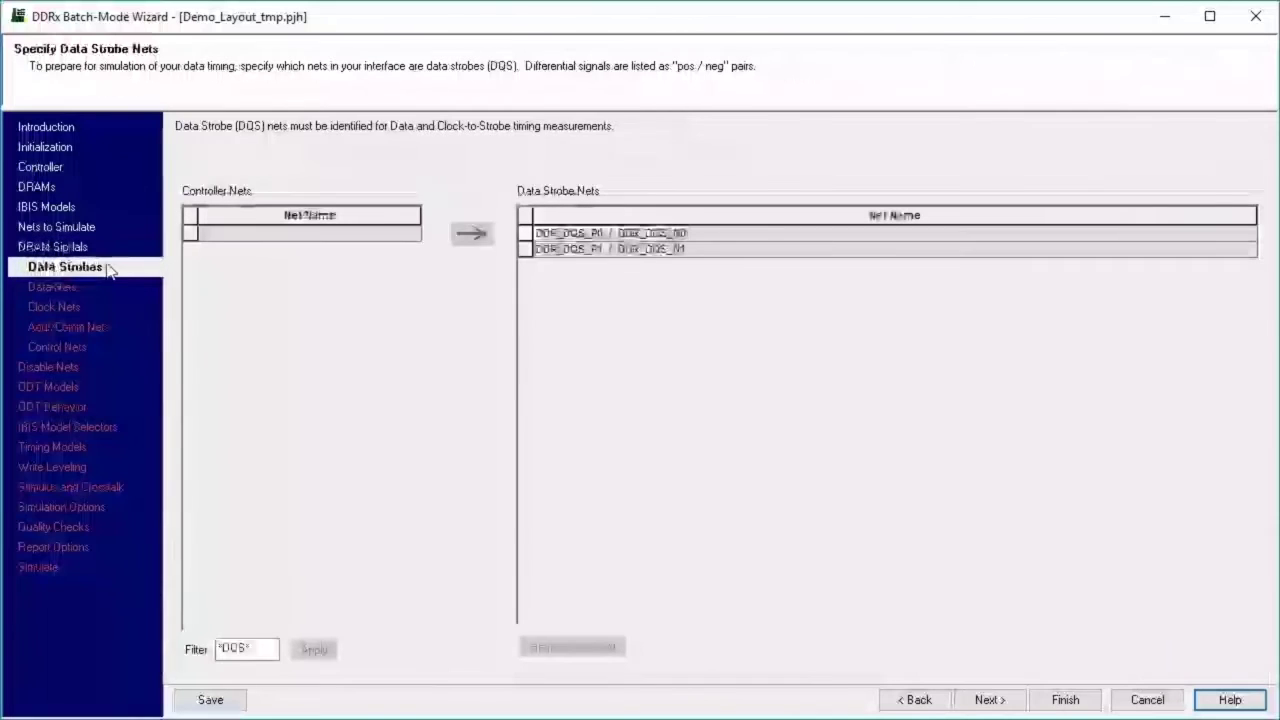
{"action": "left_click", "coordinate": [102, 285]}
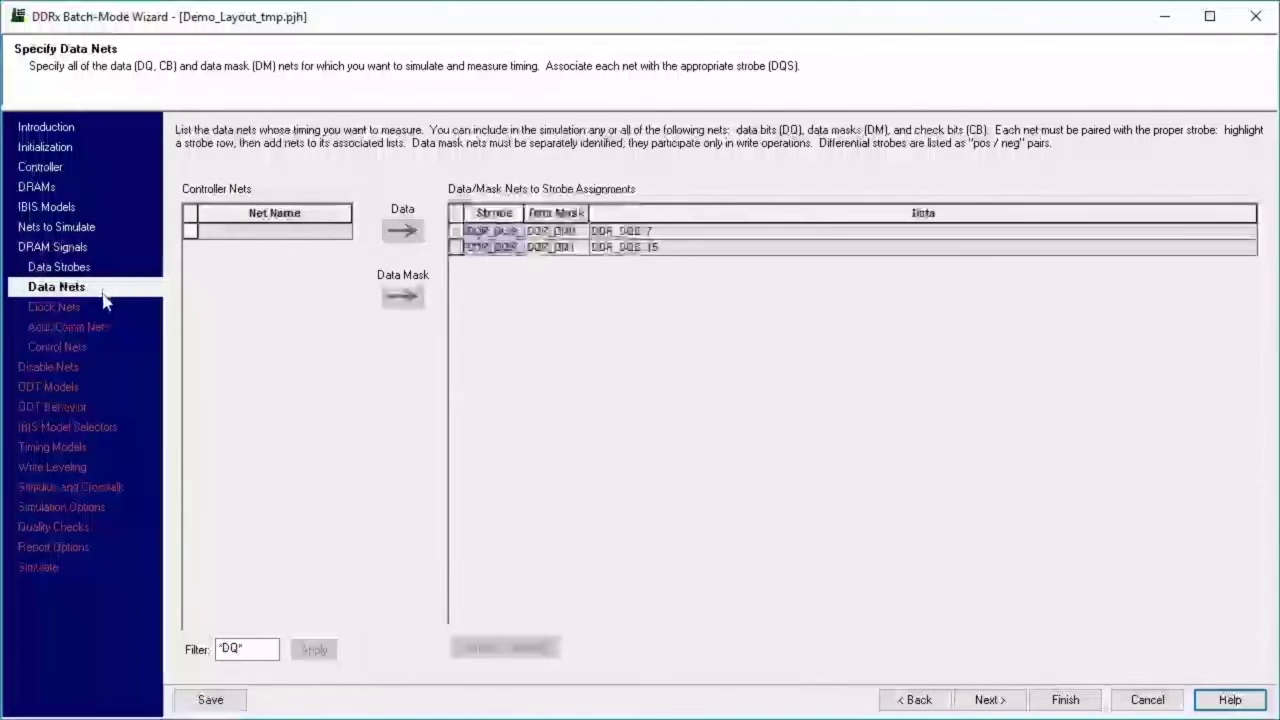
{"action": "left_click", "coordinate": [102, 306]}
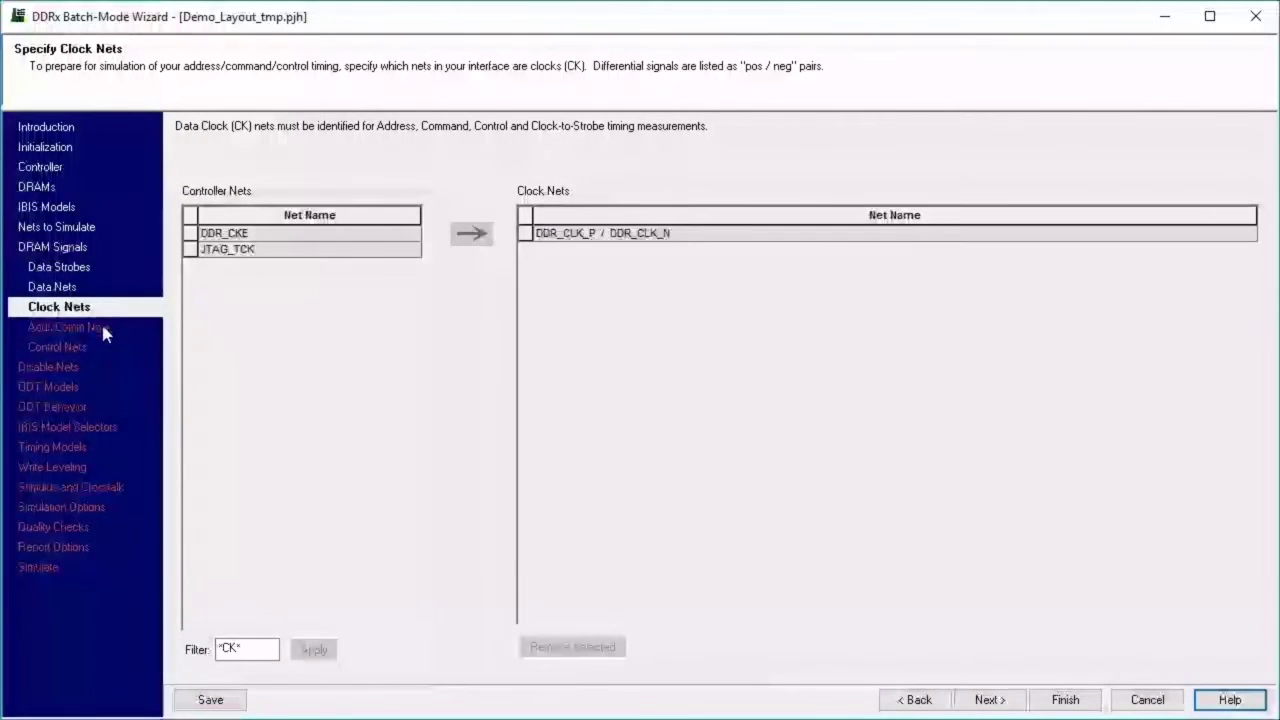
{"action": "left_click", "coordinate": [101, 326]}
{"action": "left_click", "coordinate": [98, 349]}
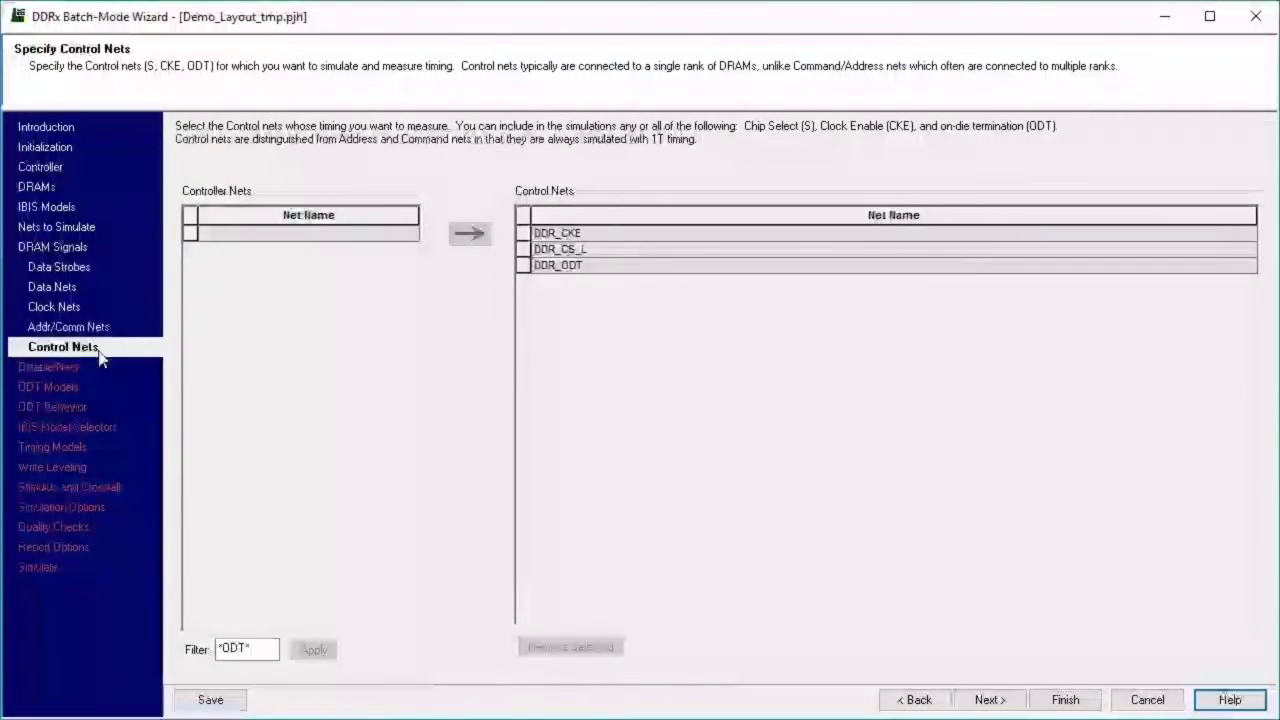
Exclude the nets DDR_CAS_L, DDR_ODT and DDR_RAS_L from the simulation.
{"action": "left_click", "coordinate": [99, 364]}
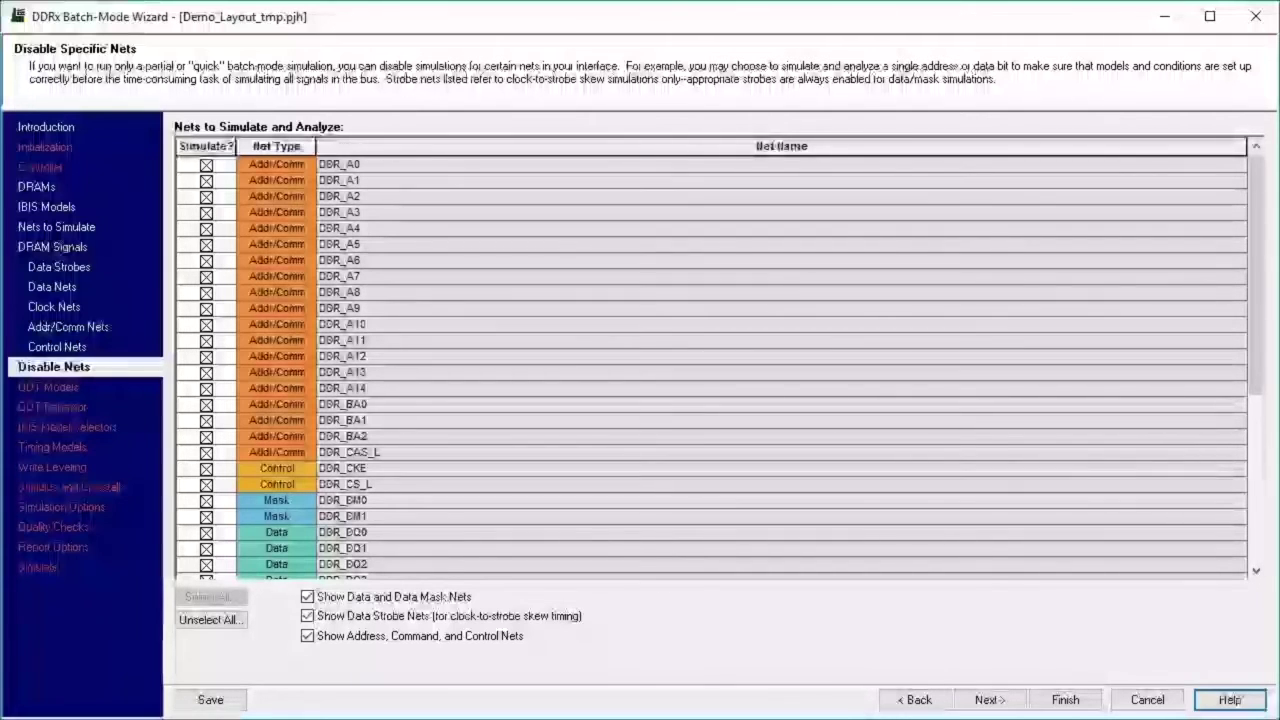
{"action": "left_click_drag", "start_coordinate": [1258, 248], "coordinate": [1253, 435]}
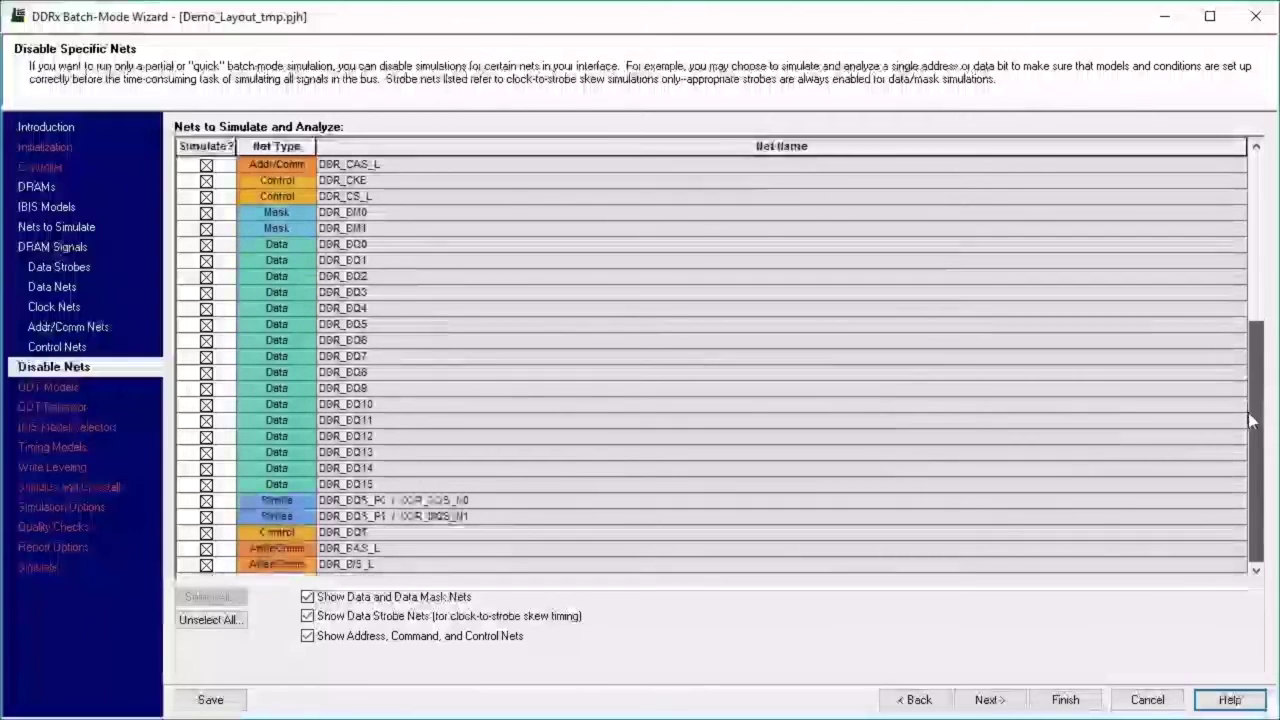
{"action": "left_click", "coordinate": [209, 167]}
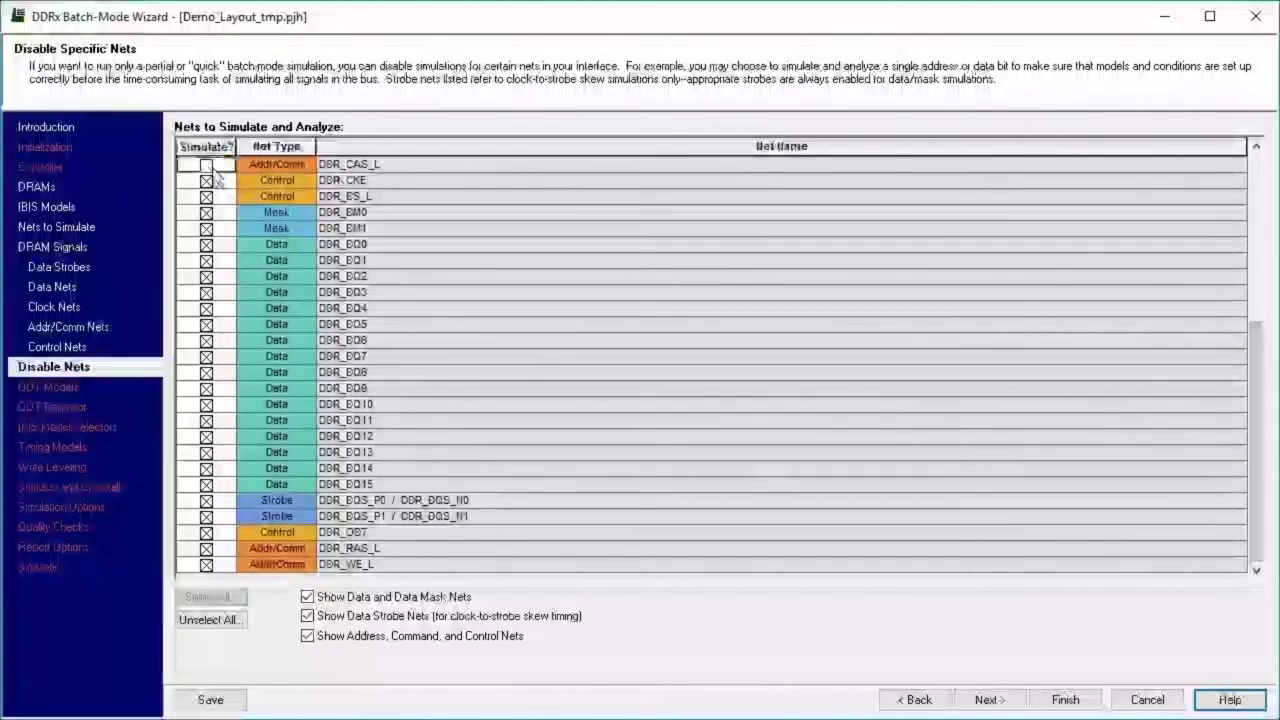
{"action": "left_click", "coordinate": [206, 533]}
{"action": "left_click", "coordinate": [206, 549]}
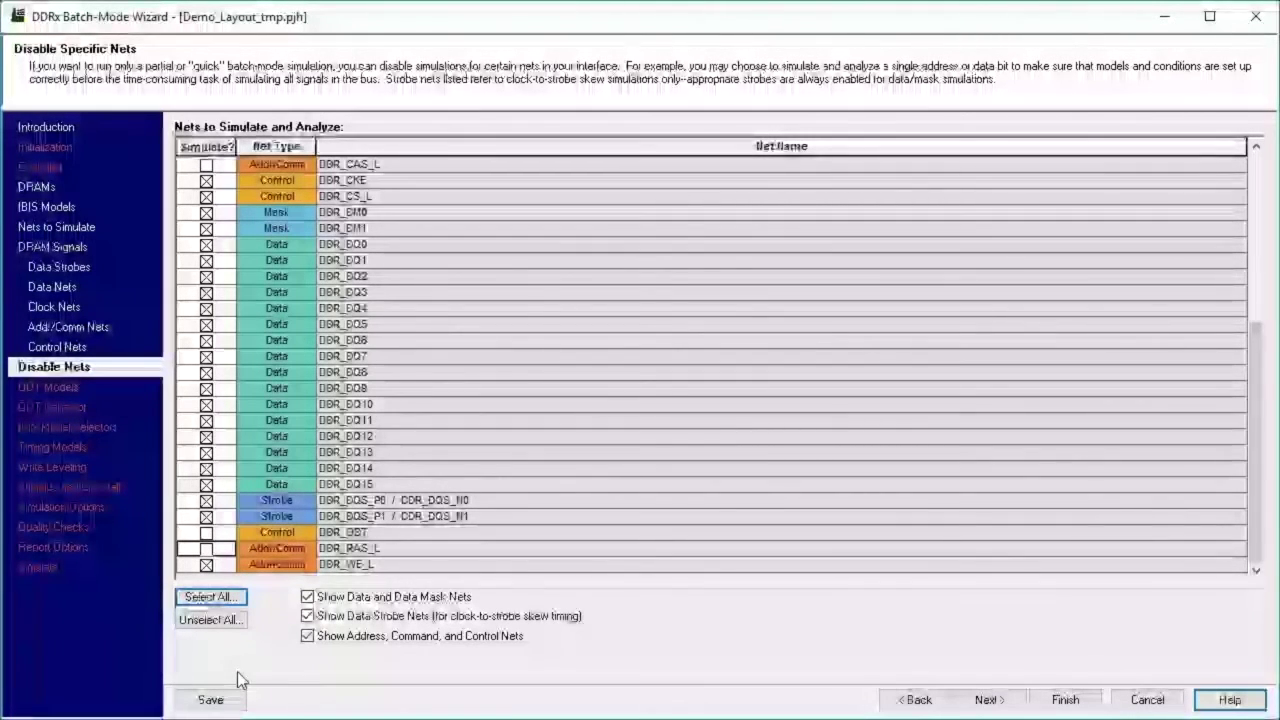
Check the ODT models for controller and DRAM against the ODT read and write behavior, and review the IBIS model selectors.
{"action": "key", "text": "alt+n"}
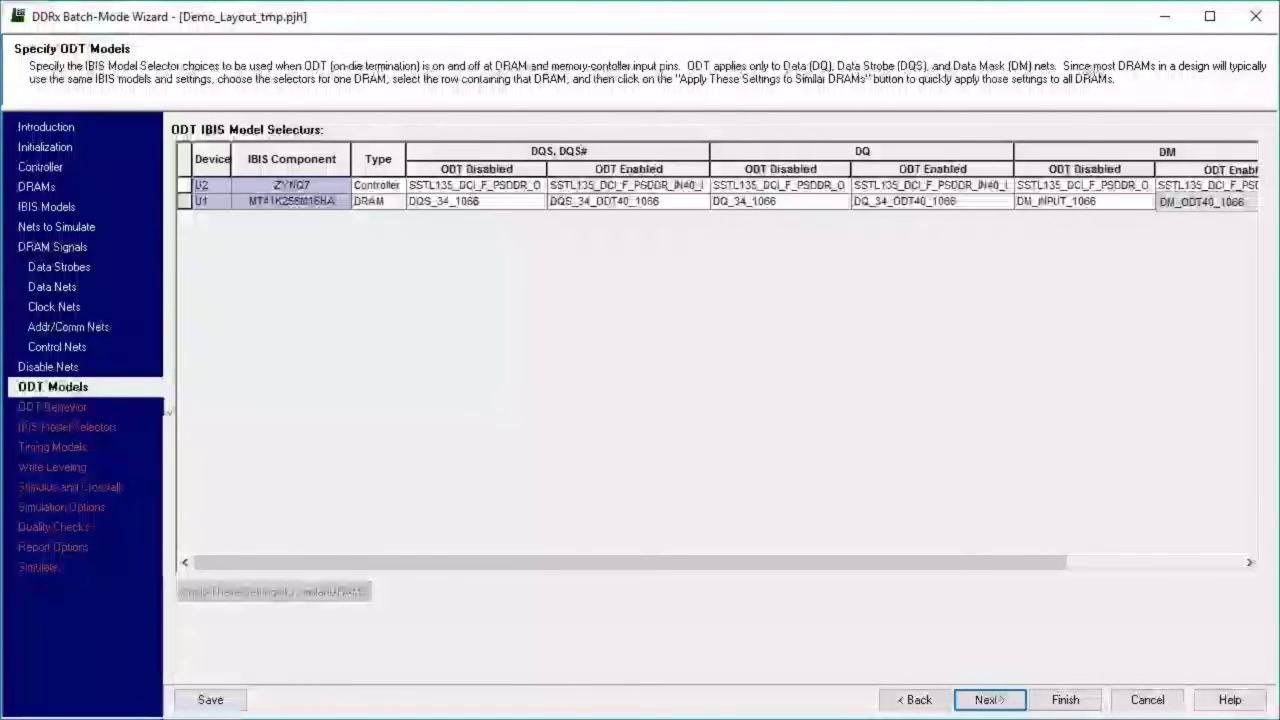
{"action": "left_click", "coordinate": [131, 405]}
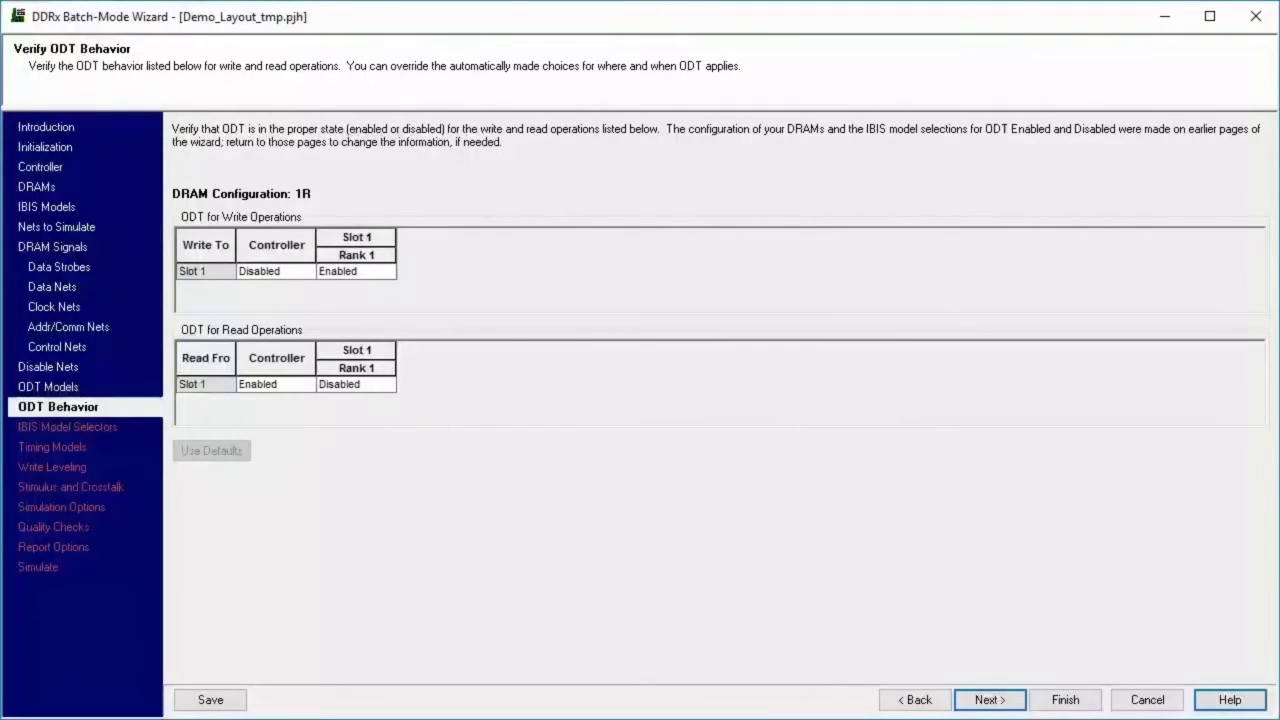
{"action": "left_click", "coordinate": [45, 392]}
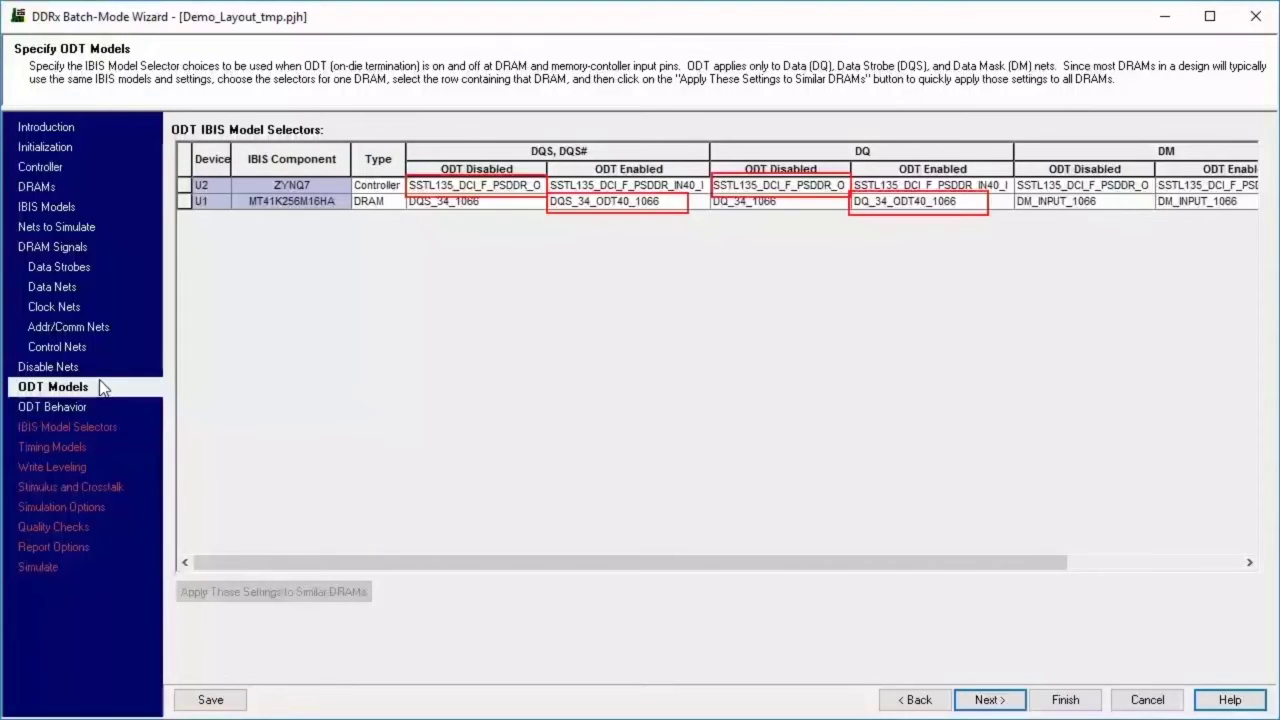
{"action": "left_click", "coordinate": [108, 406]}
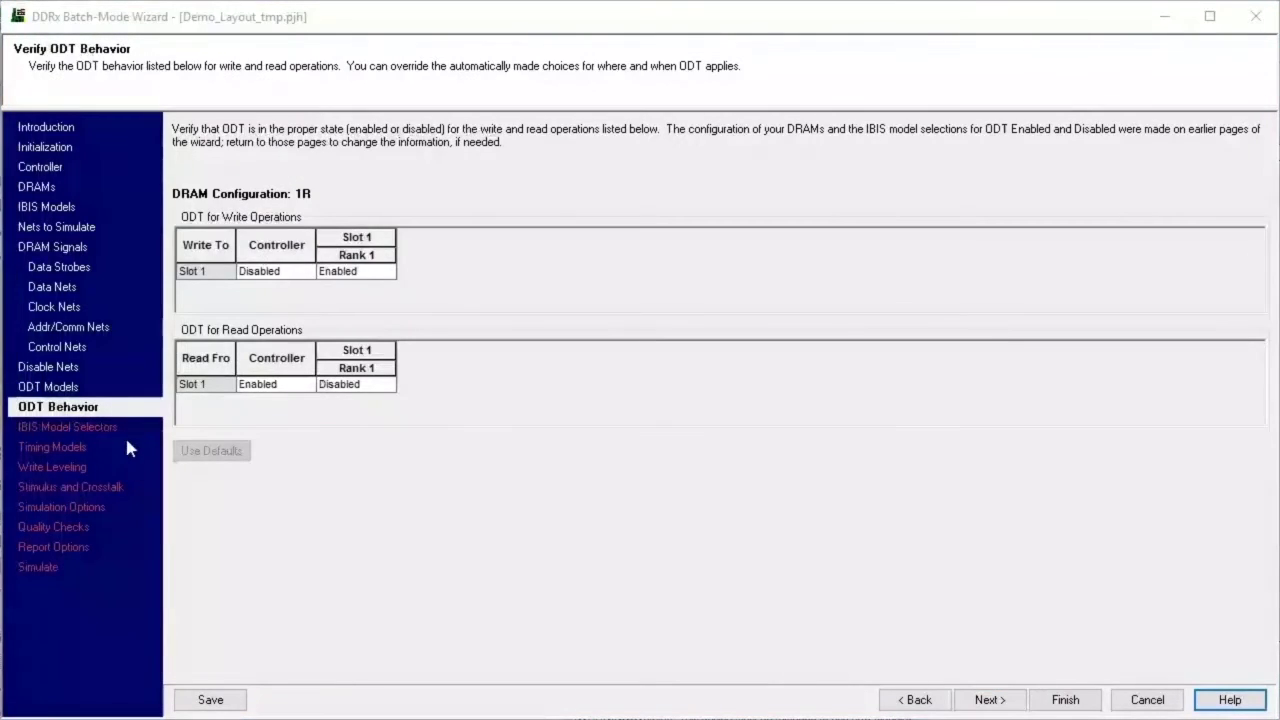
{"action": "left_click", "coordinate": [126, 428]}
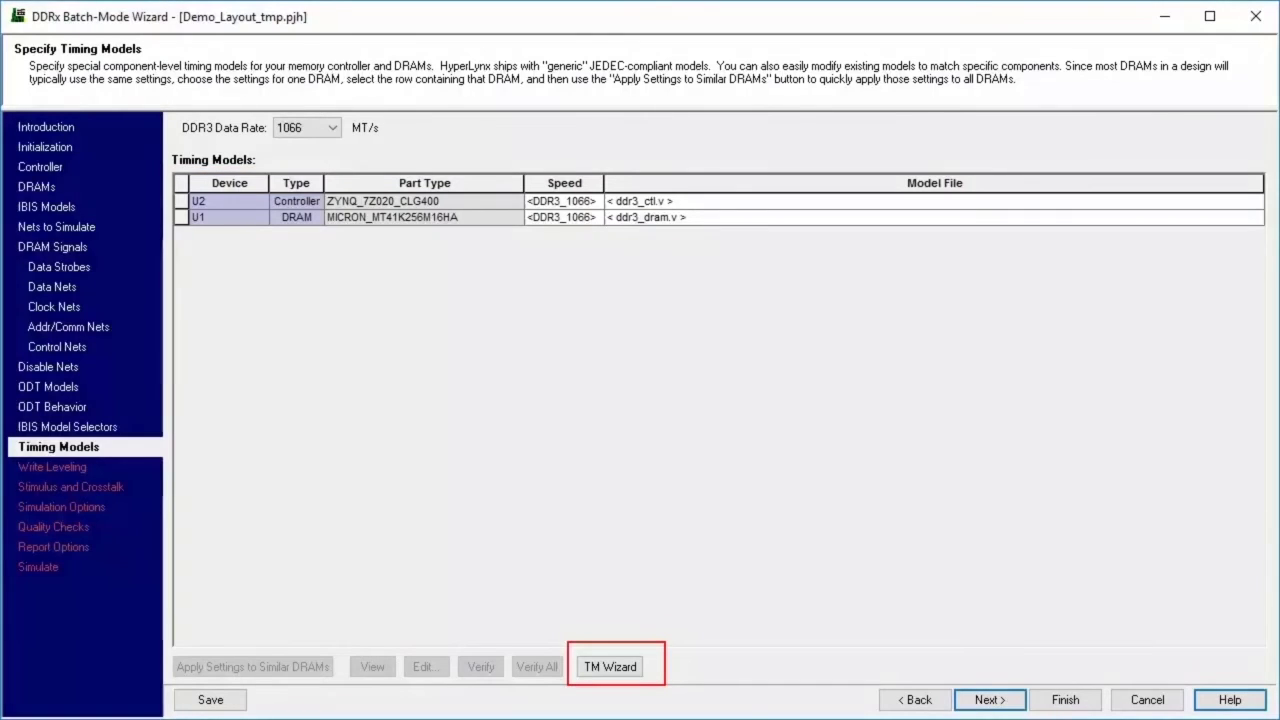
Launch the Timing Model Wizard for DDR2 and DDR3 technology.
{"action": "left_click", "coordinate": [615, 672]}
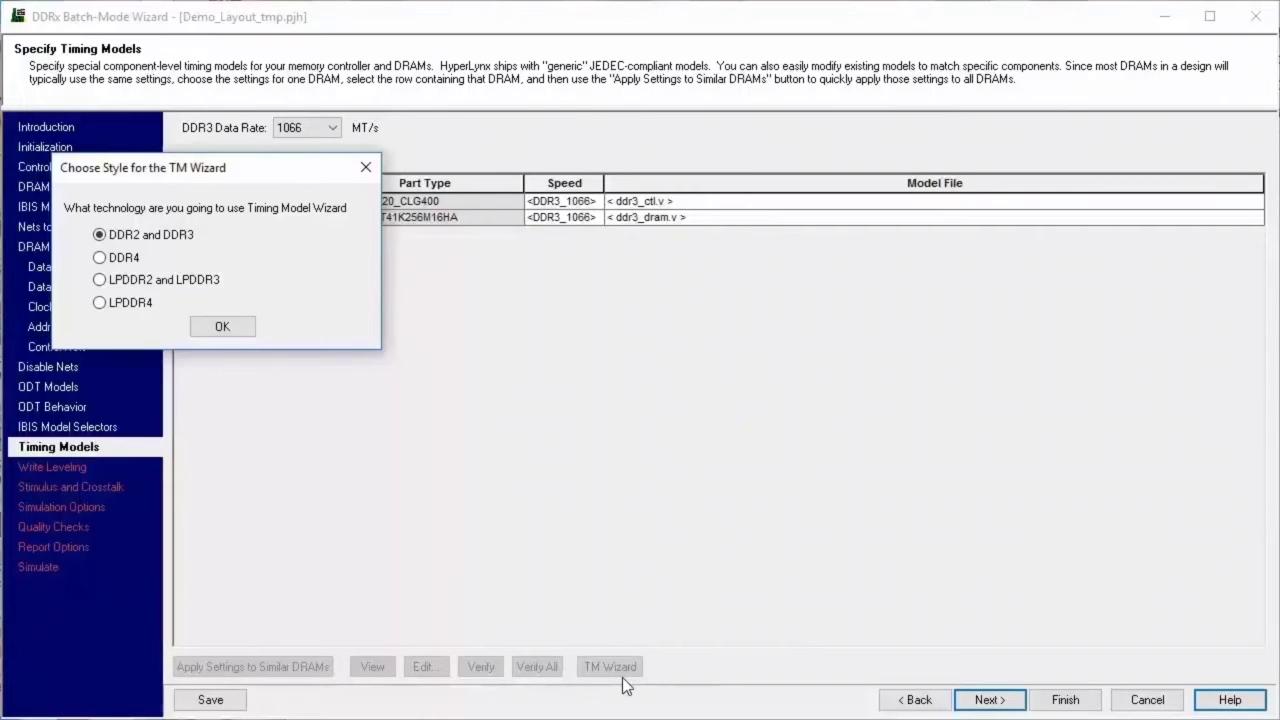
{"action": "key", "text": "Return"}
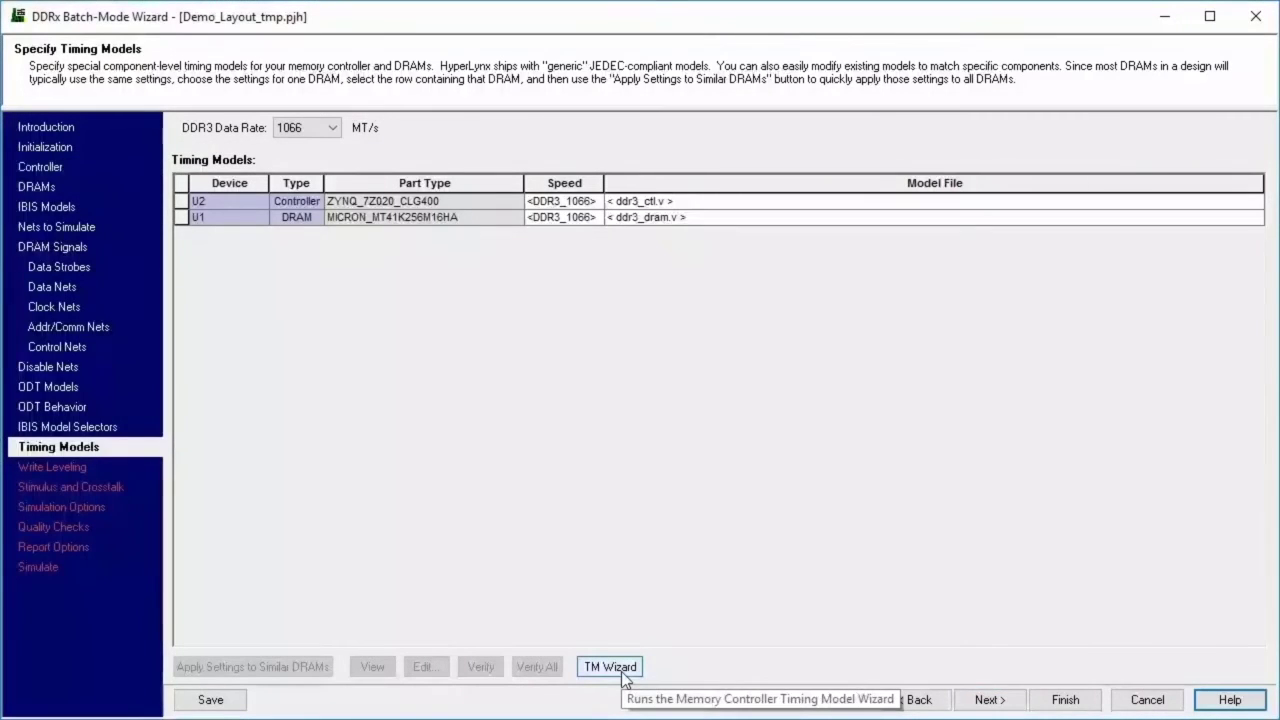
{"action": "left_click", "coordinate": [612, 667]}
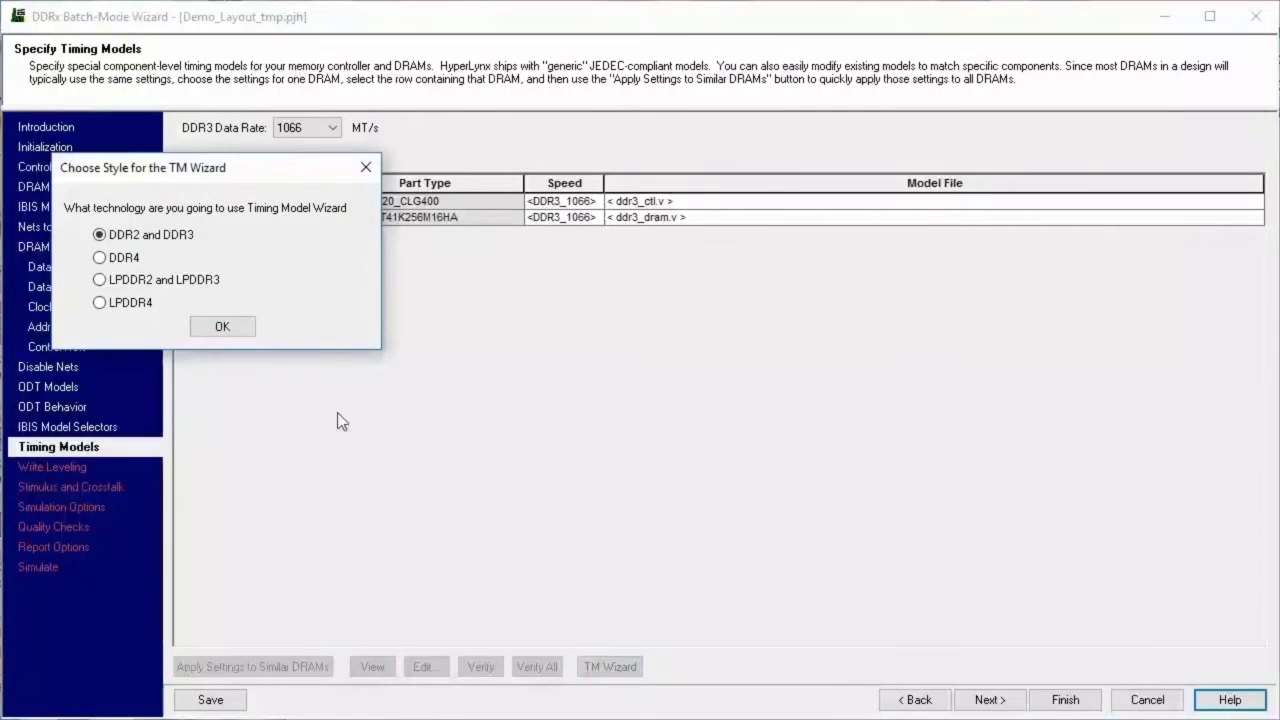
{"action": "left_click", "coordinate": [232, 333]}
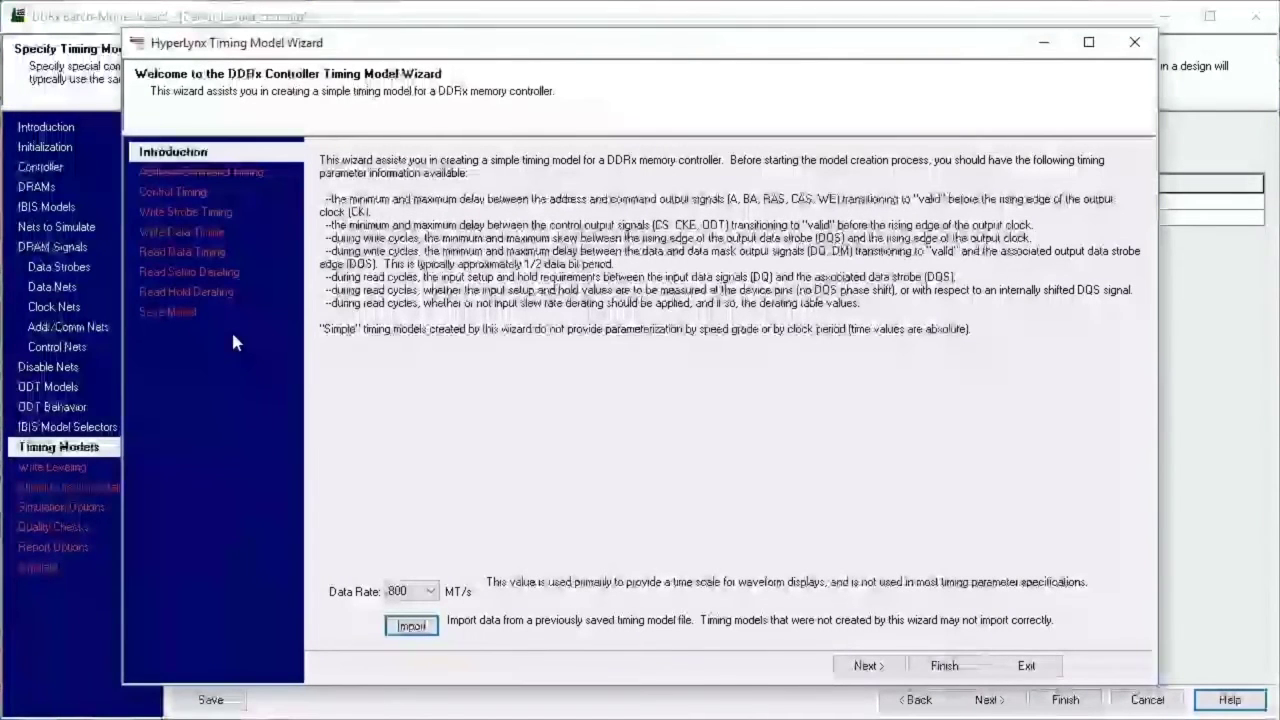
Examine the timing model parameters for address/command, control, write strobe, write data and read data signals.
{"action": "left_click", "coordinate": [240, 171]}
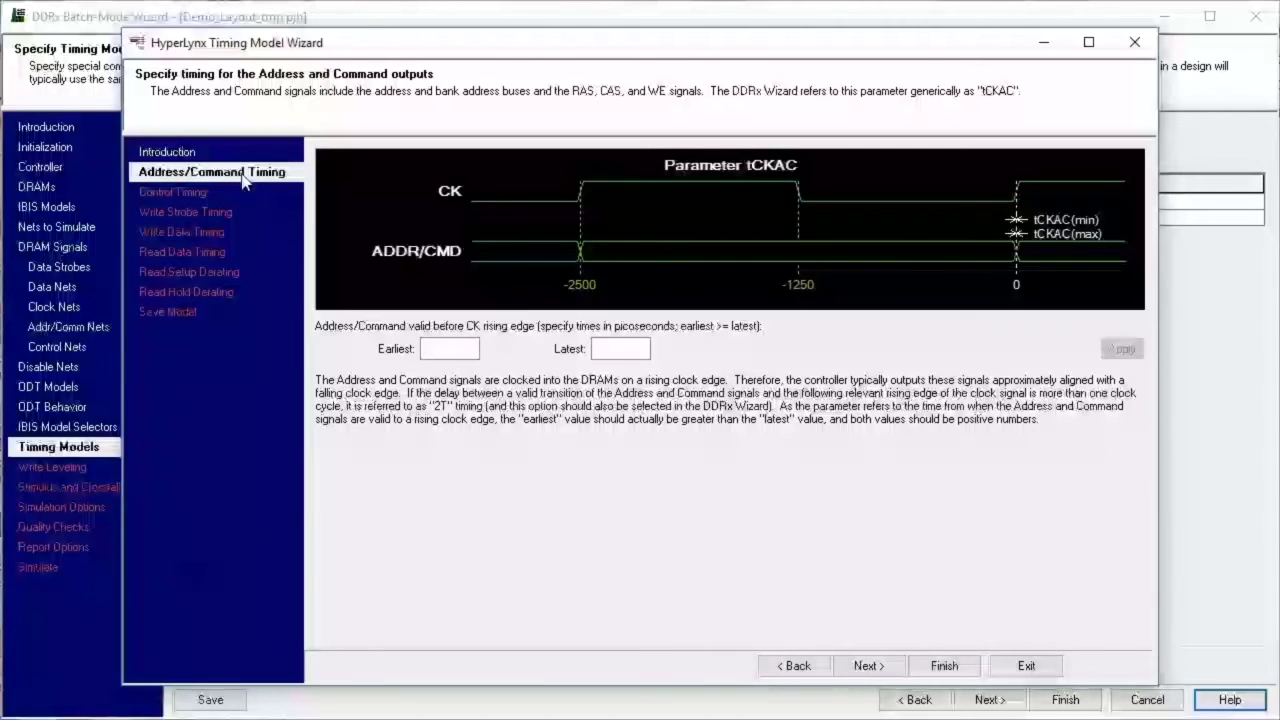
{"action": "left_click", "coordinate": [245, 193]}
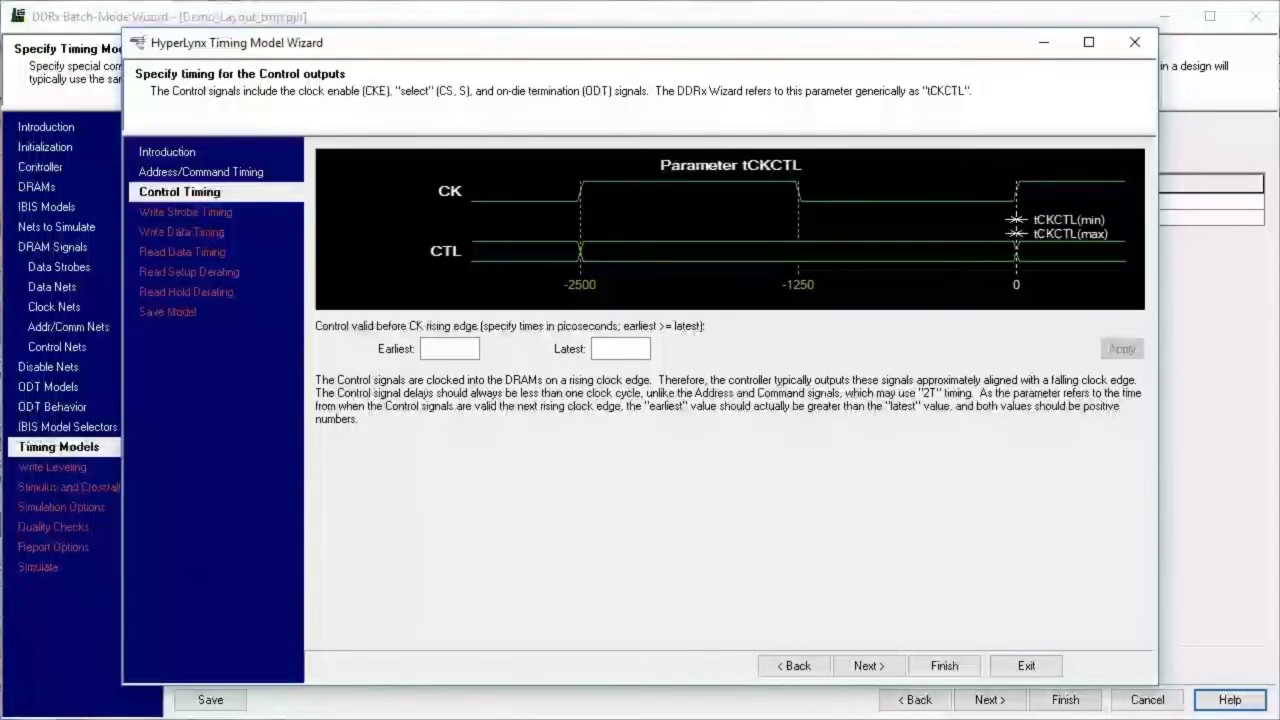
{"action": "left_click", "coordinate": [170, 214]}
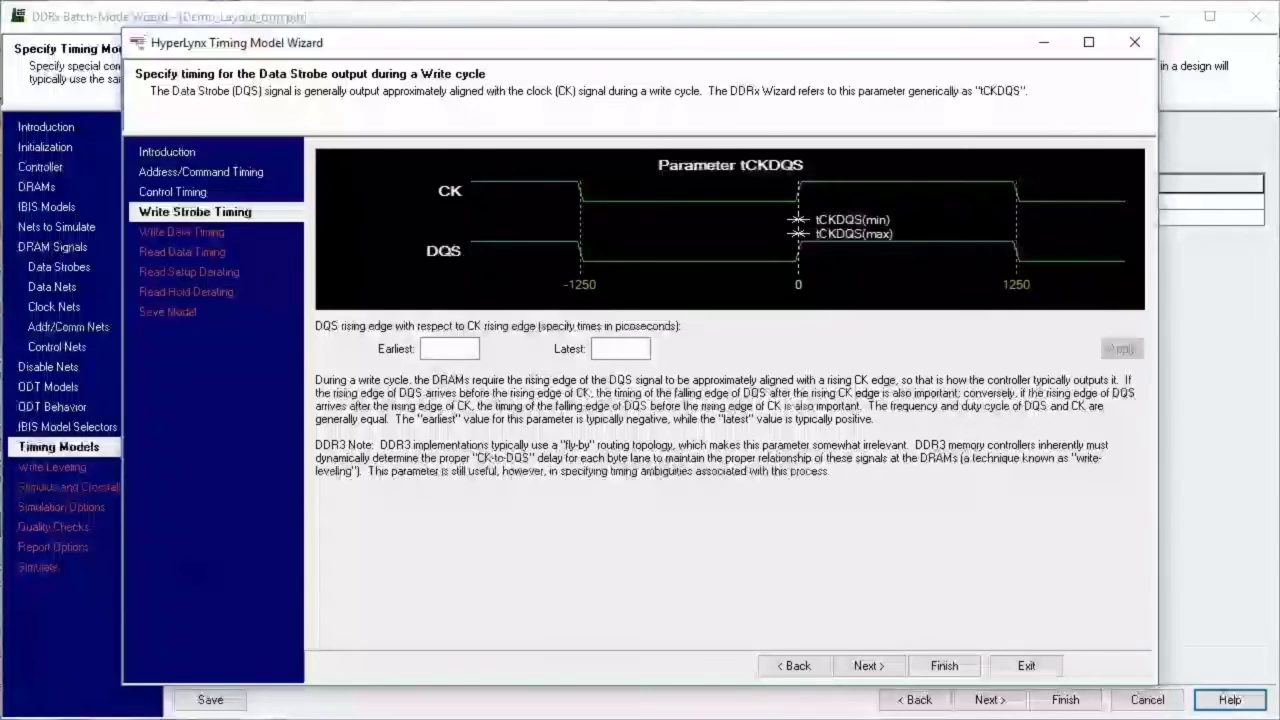
{"action": "left_click", "coordinate": [220, 236]}
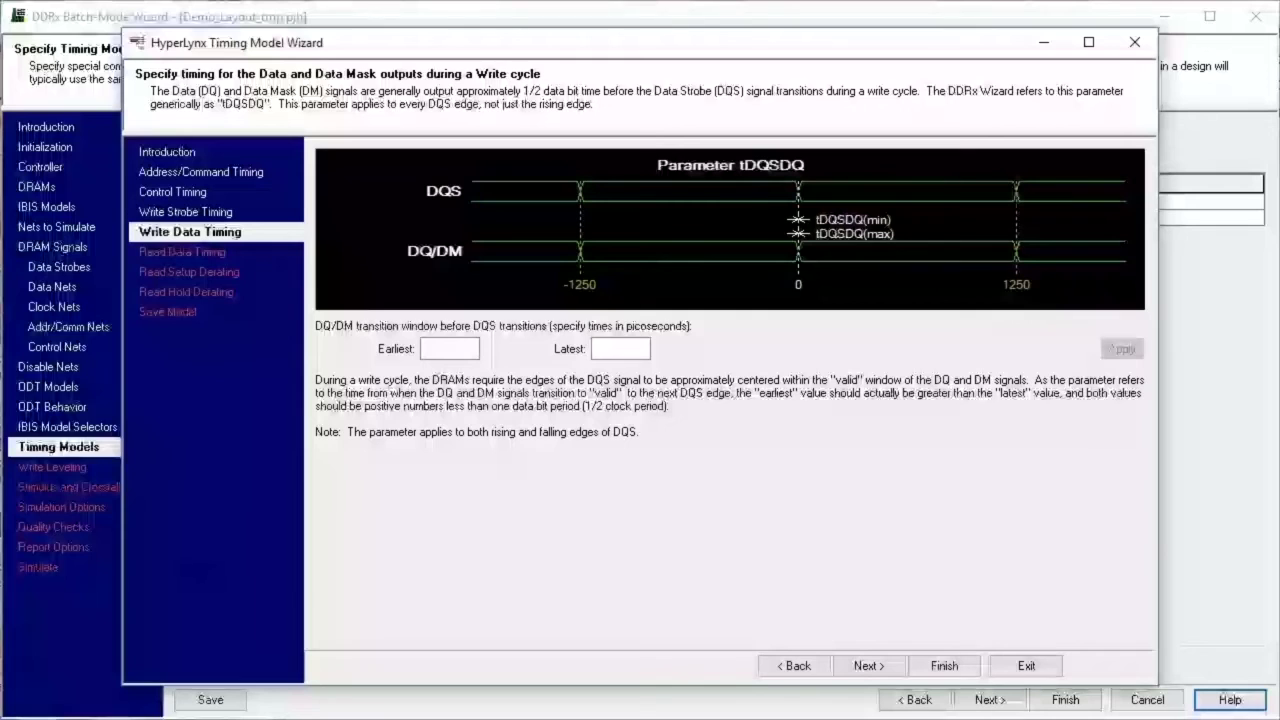
{"action": "left_click", "coordinate": [202, 257]}
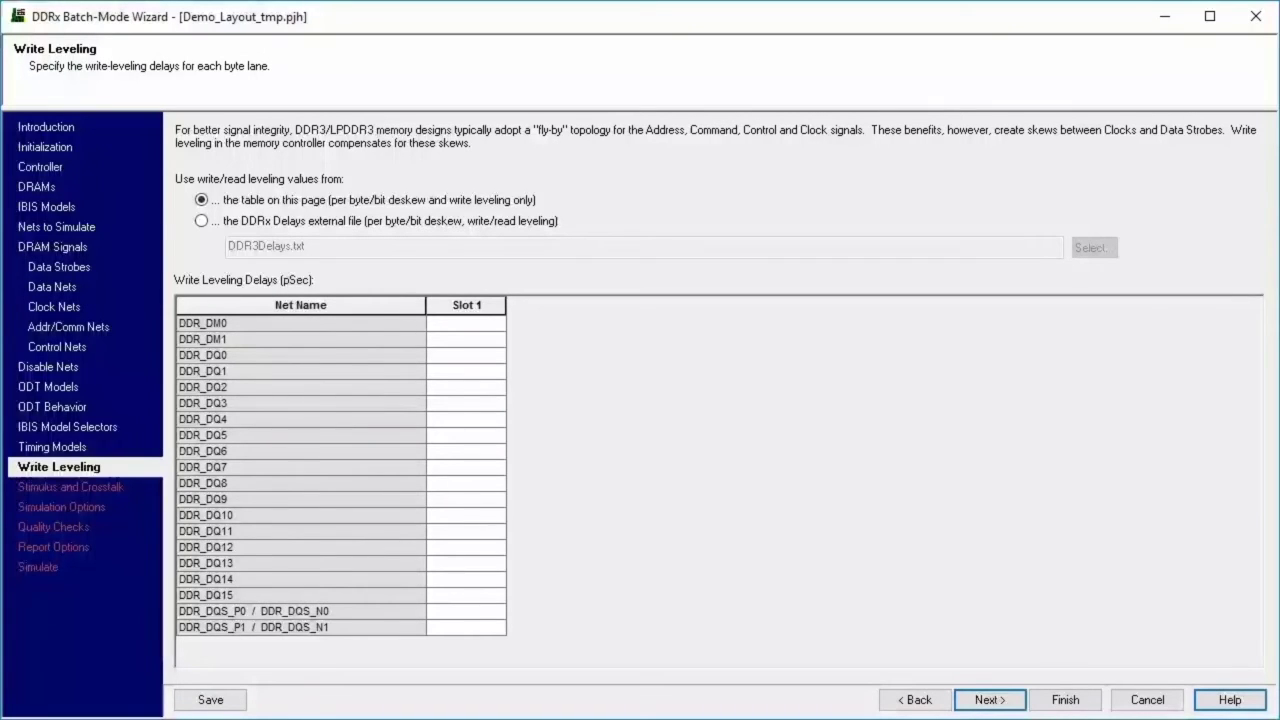
Rename the autogenerated delay file to DDR3delays.txt and import it as the external source of the write-leveling values.
{"action": "left_click", "coordinate": [202, 221]}
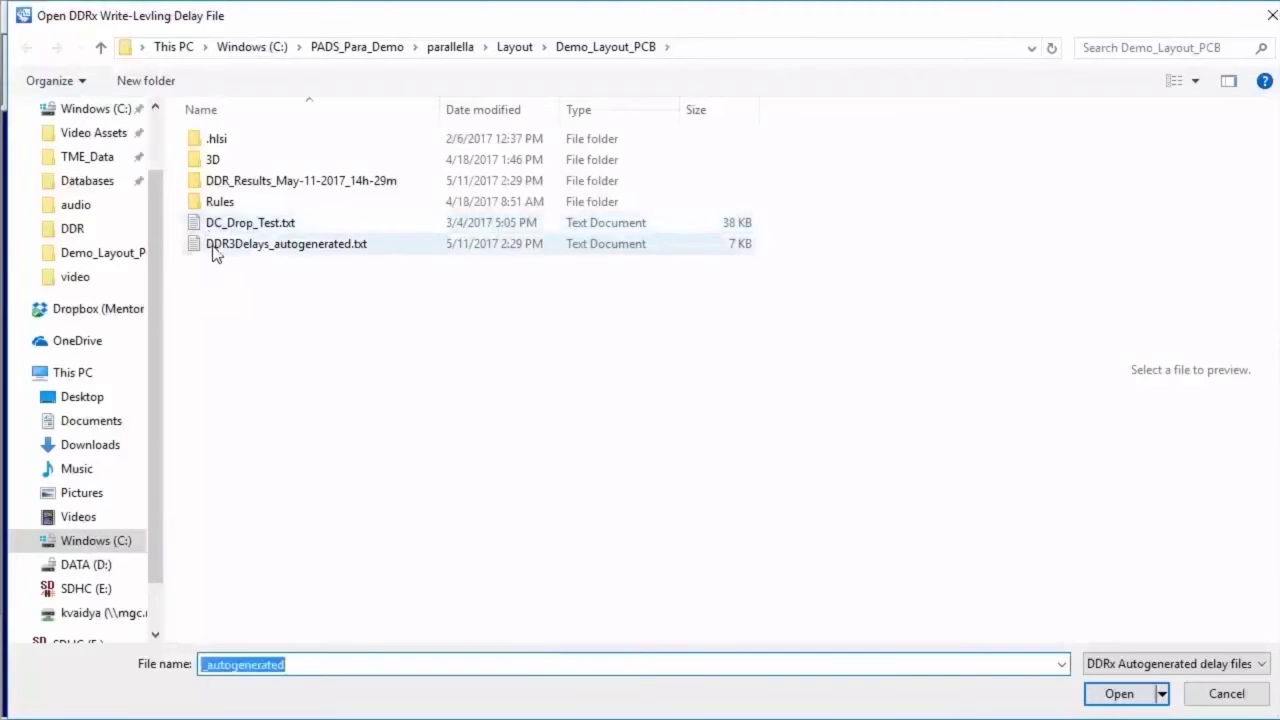
{"action": "left_click", "coordinate": [214, 250]}
{"action": "left_click", "coordinate": [215, 250]}
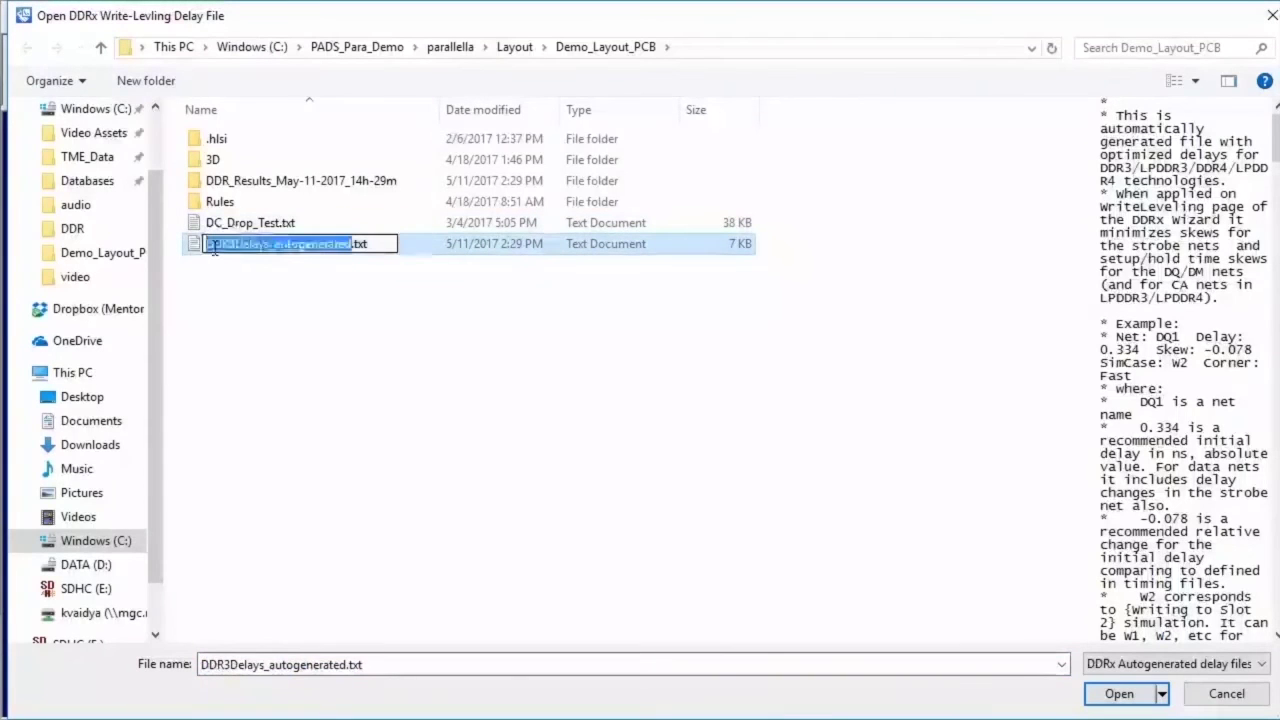
{"action": "type", "text": "DDR3"}
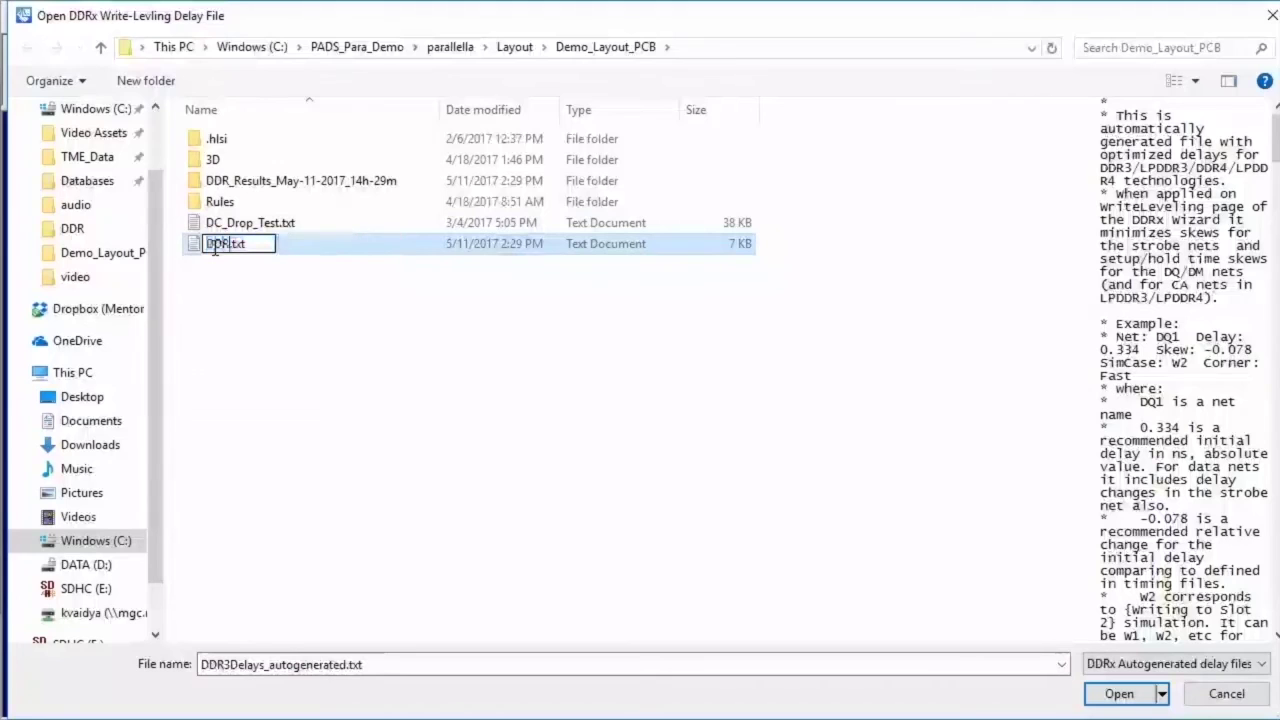
{"action": "type", "text": "delays"}
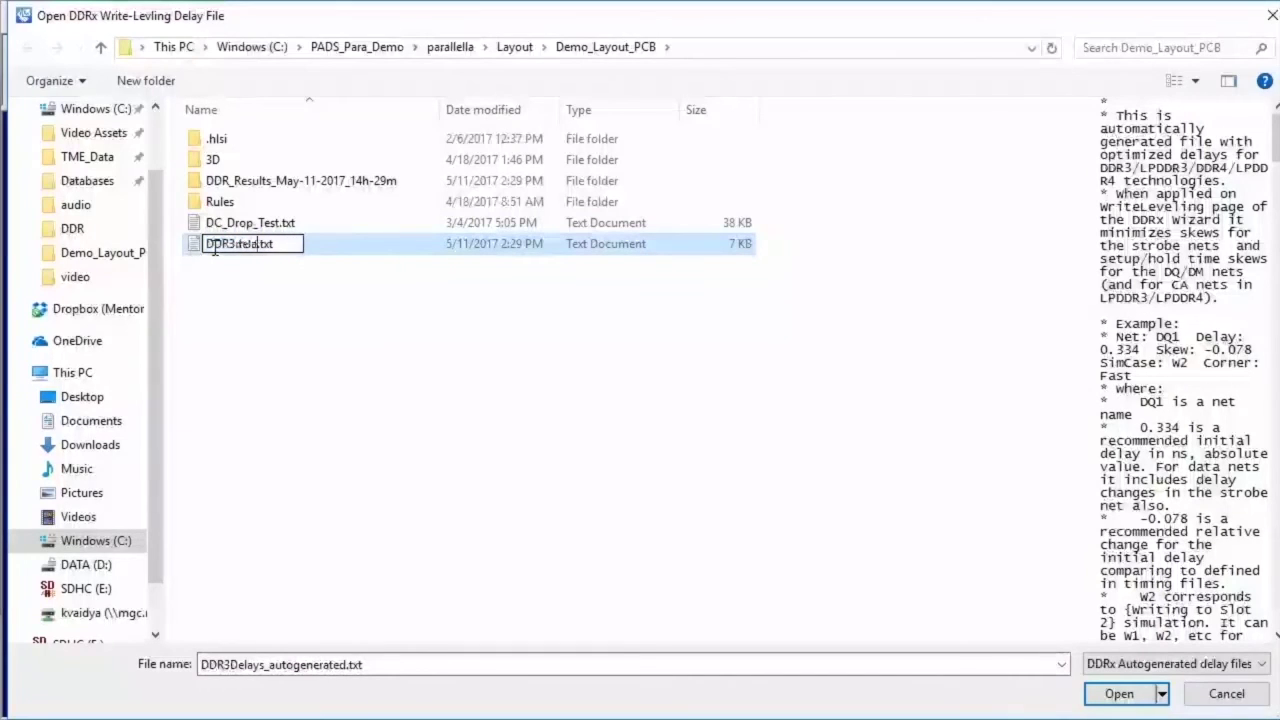
{"action": "key", "text": "Return"}
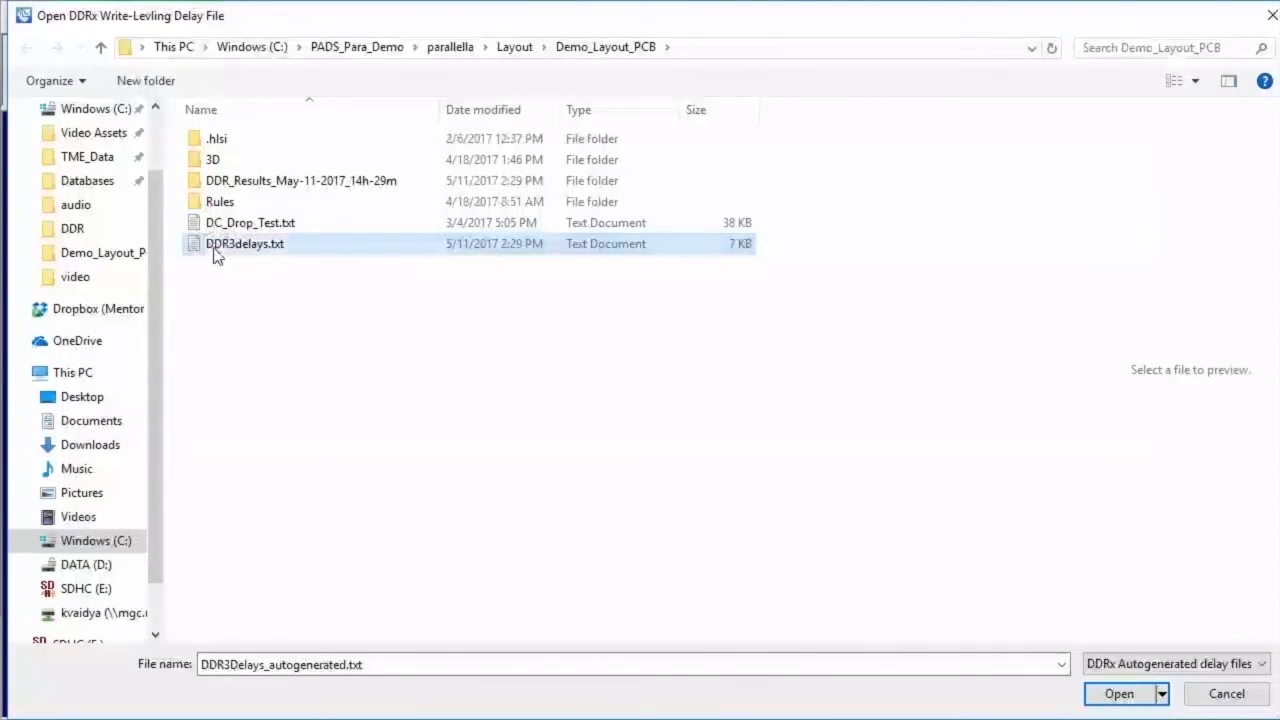
{"action": "left_click", "coordinate": [1115, 700]}
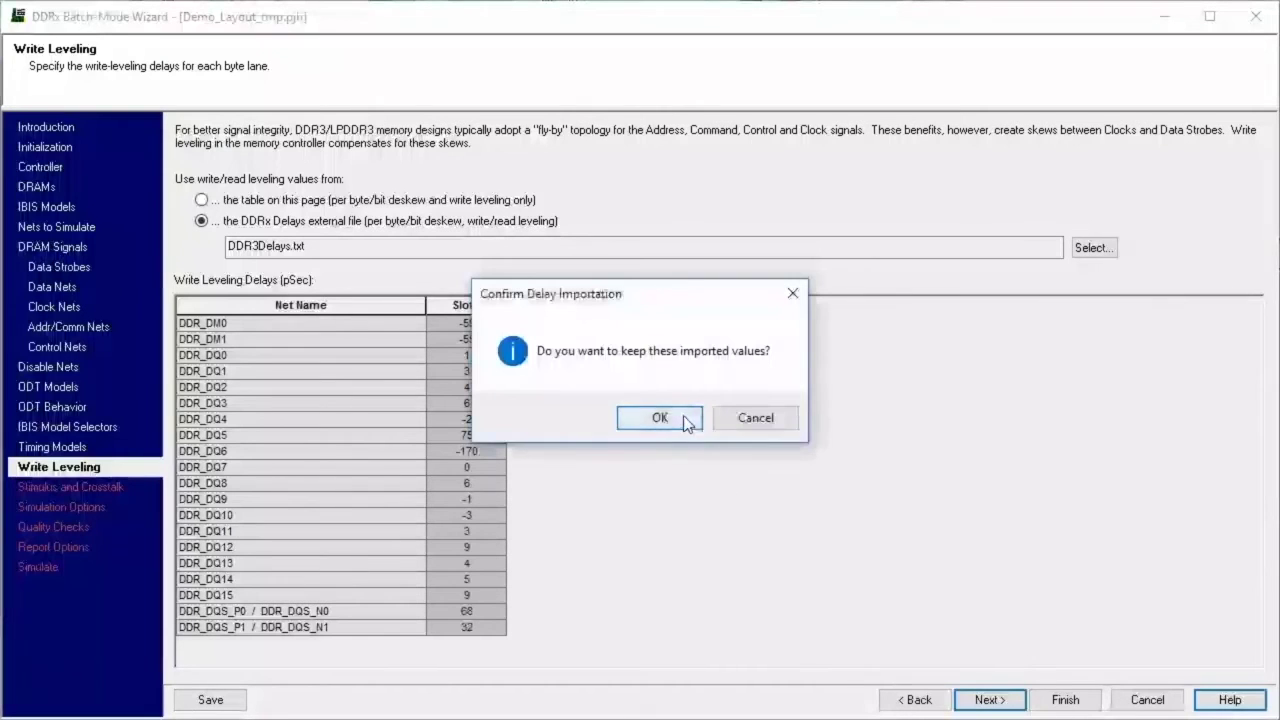
{"action": "left_click", "coordinate": [659, 418]}
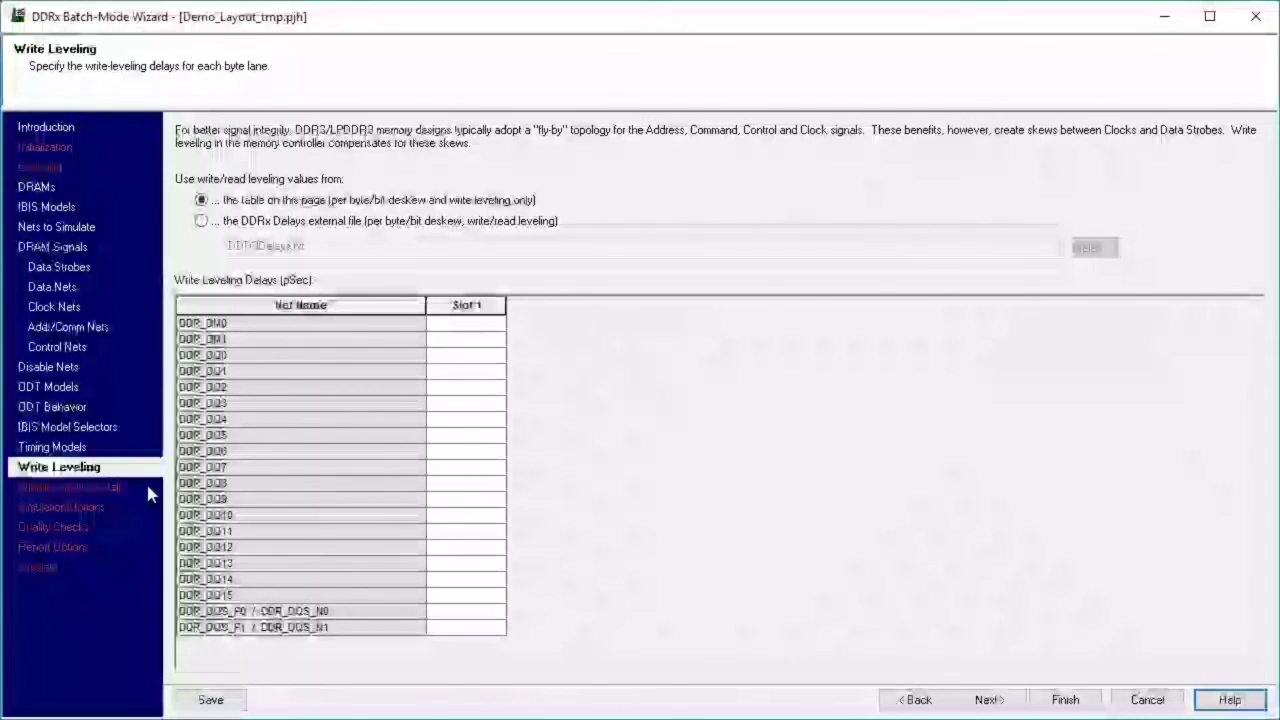
Set the number of stimulus bits for the interface nets to 128.
{"action": "left_click", "coordinate": [148, 490]}
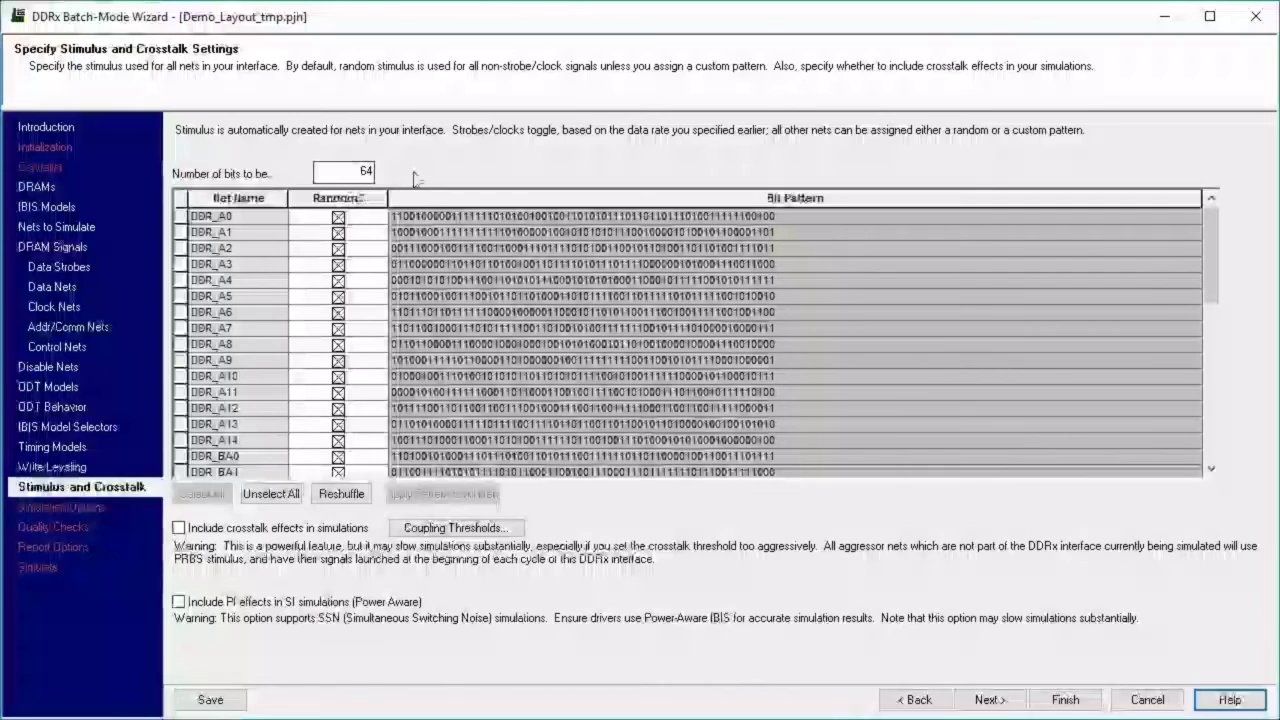
{"action": "double_click", "coordinate": [350, 172]}
{"action": "type", "text": "1"}
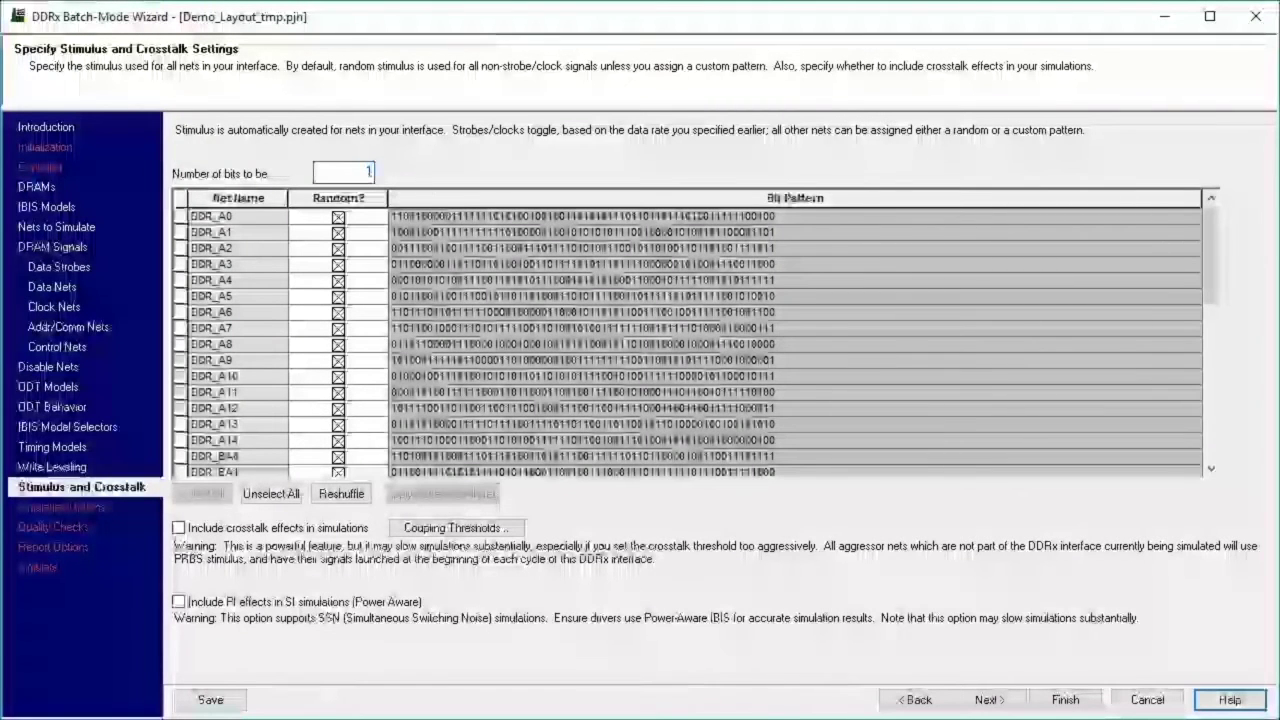
{"action": "type", "text": "28"}
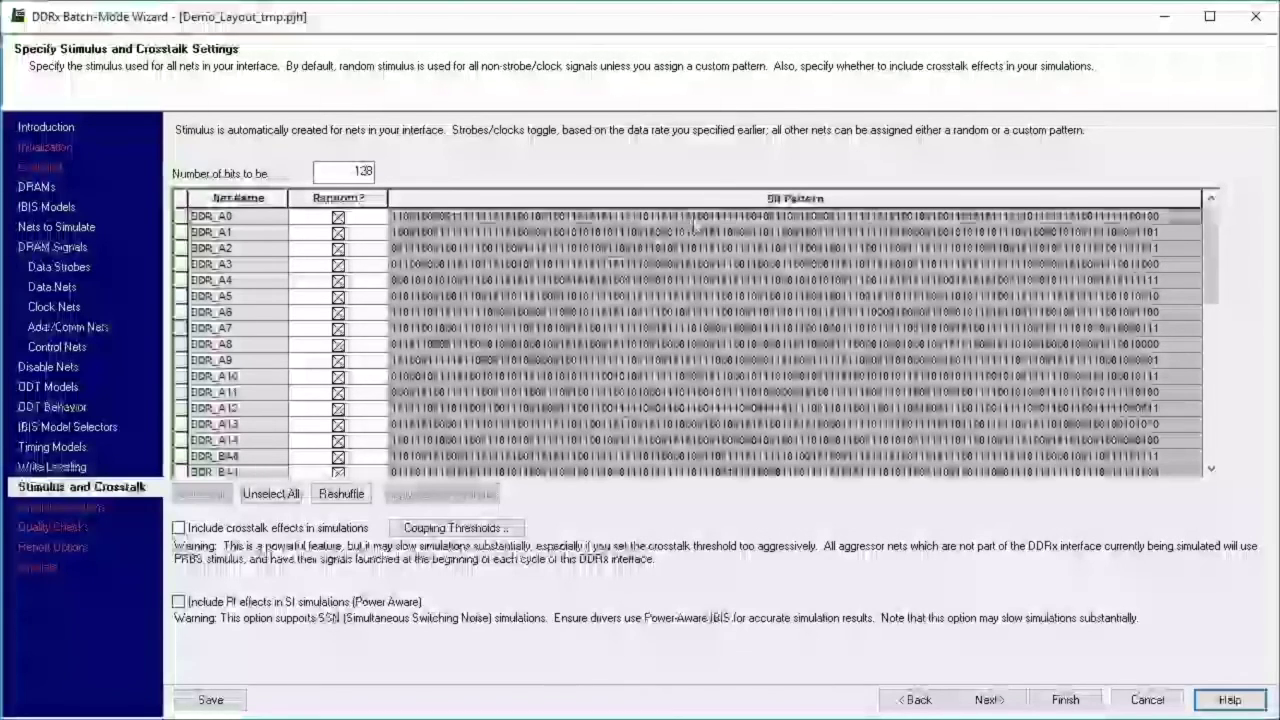
Edit the bit pattern of net DDR_A0 and reshuffle the random bit patterns.
{"action": "left_click", "coordinate": [697, 216]}
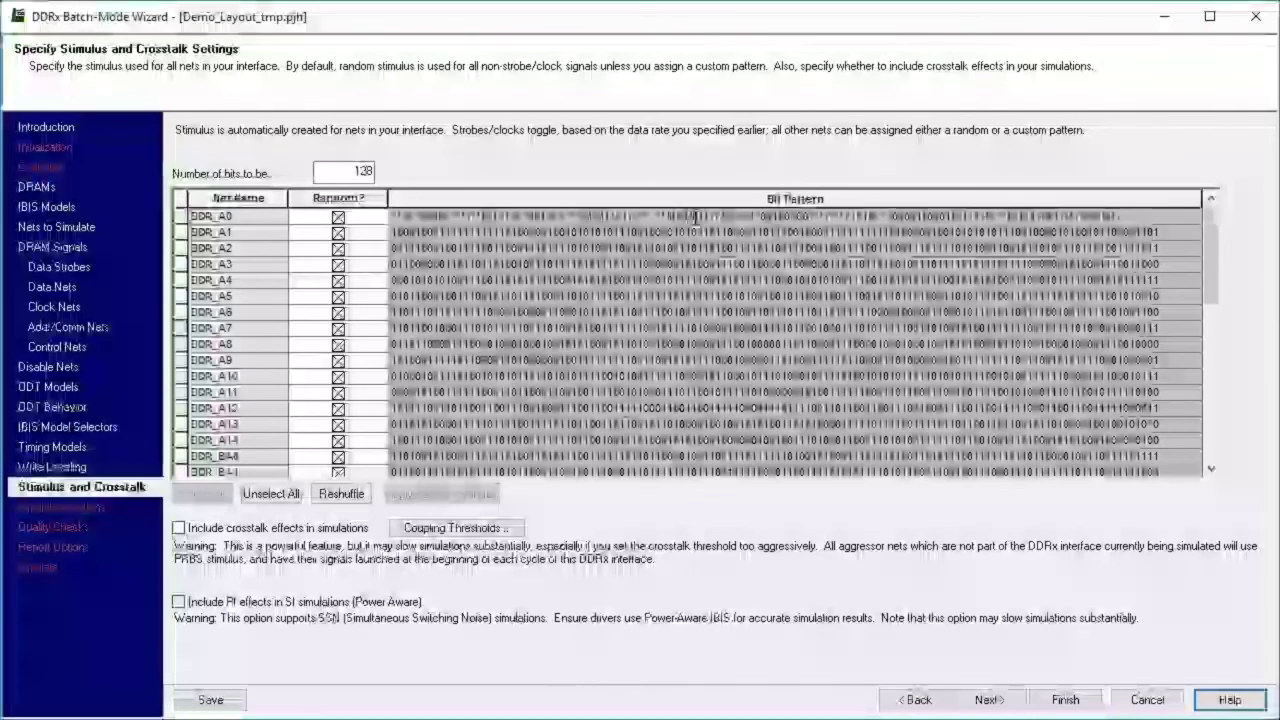
{"action": "key", "text": "ctrl+v"}
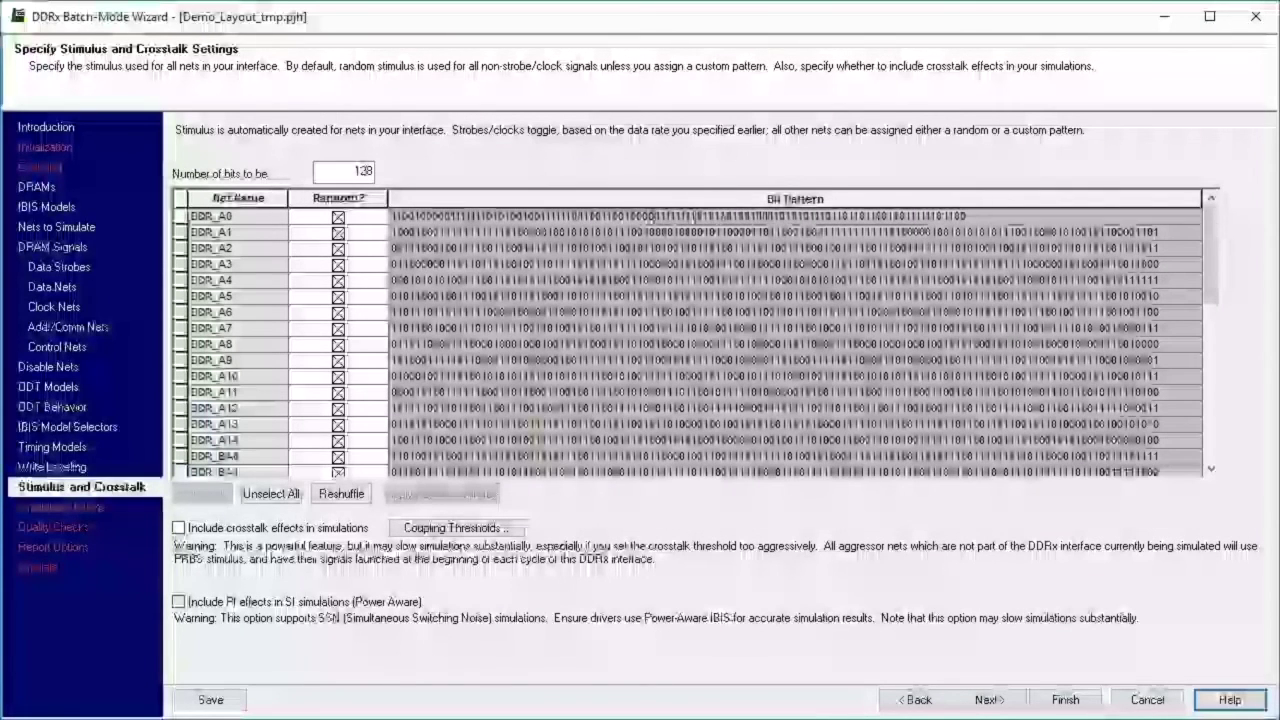
{"action": "key", "text": "ctrl+v"}
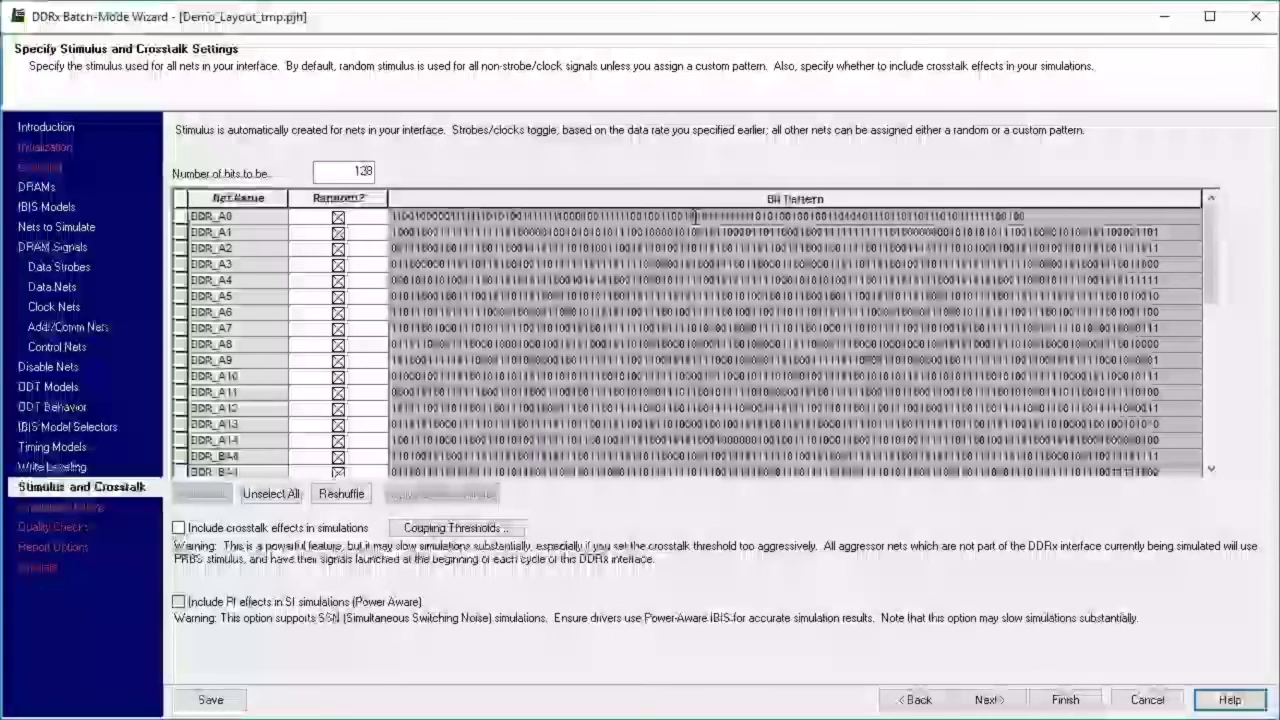
{"action": "left_click", "coordinate": [340, 497]}
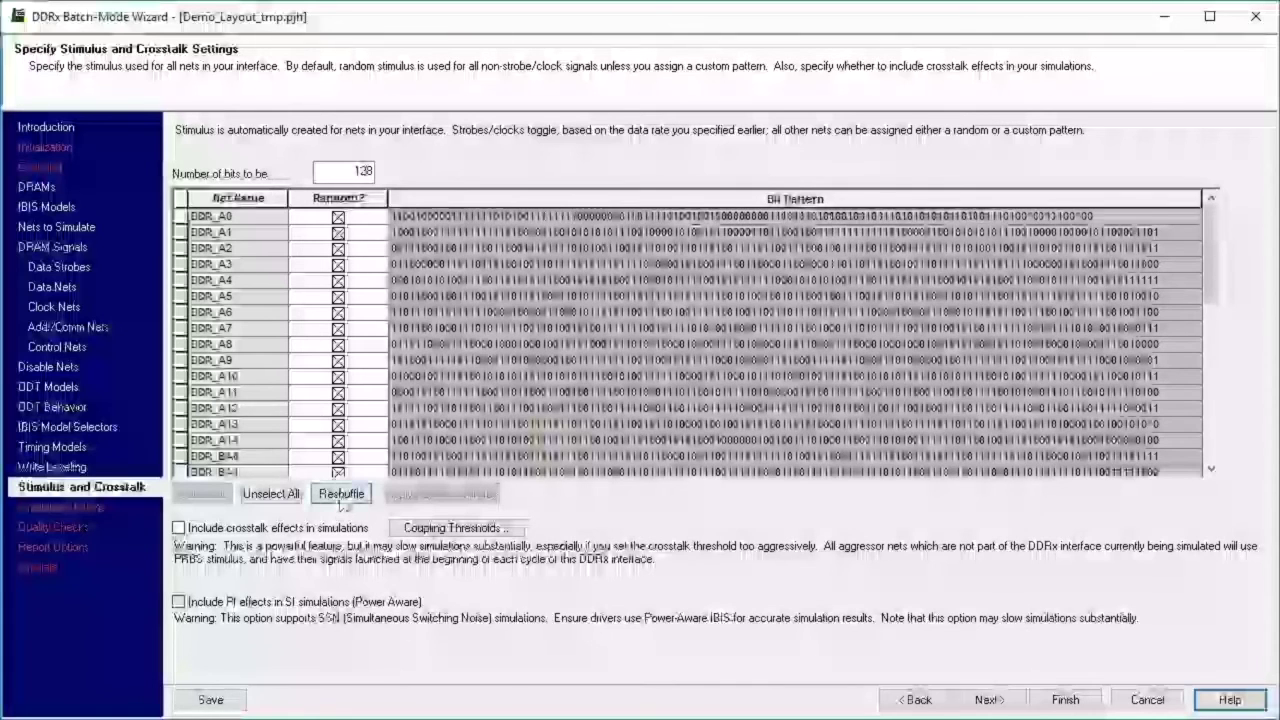
{"action": "left_click", "coordinate": [340, 497]}
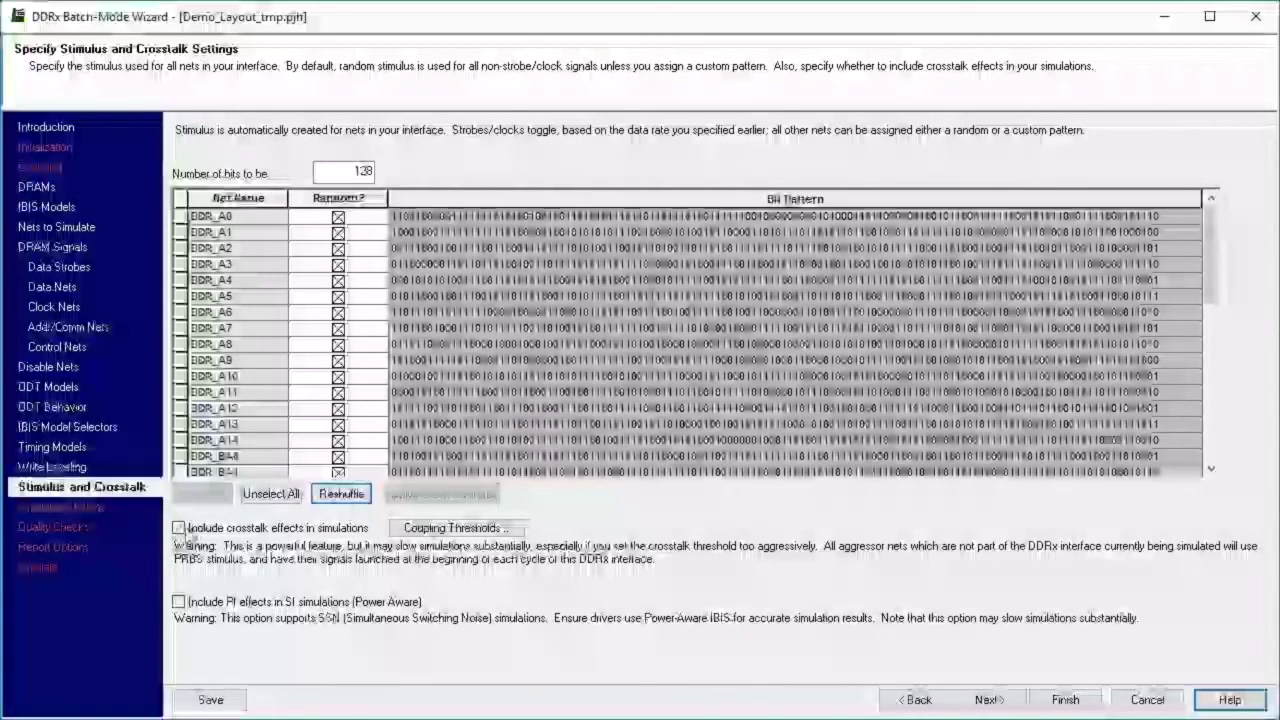
Include crosstalk effects in the simulations, using electrical coupling thresholds for nets with coupled voltages greater than 50 mV.
{"action": "left_click", "coordinate": [179, 528]}
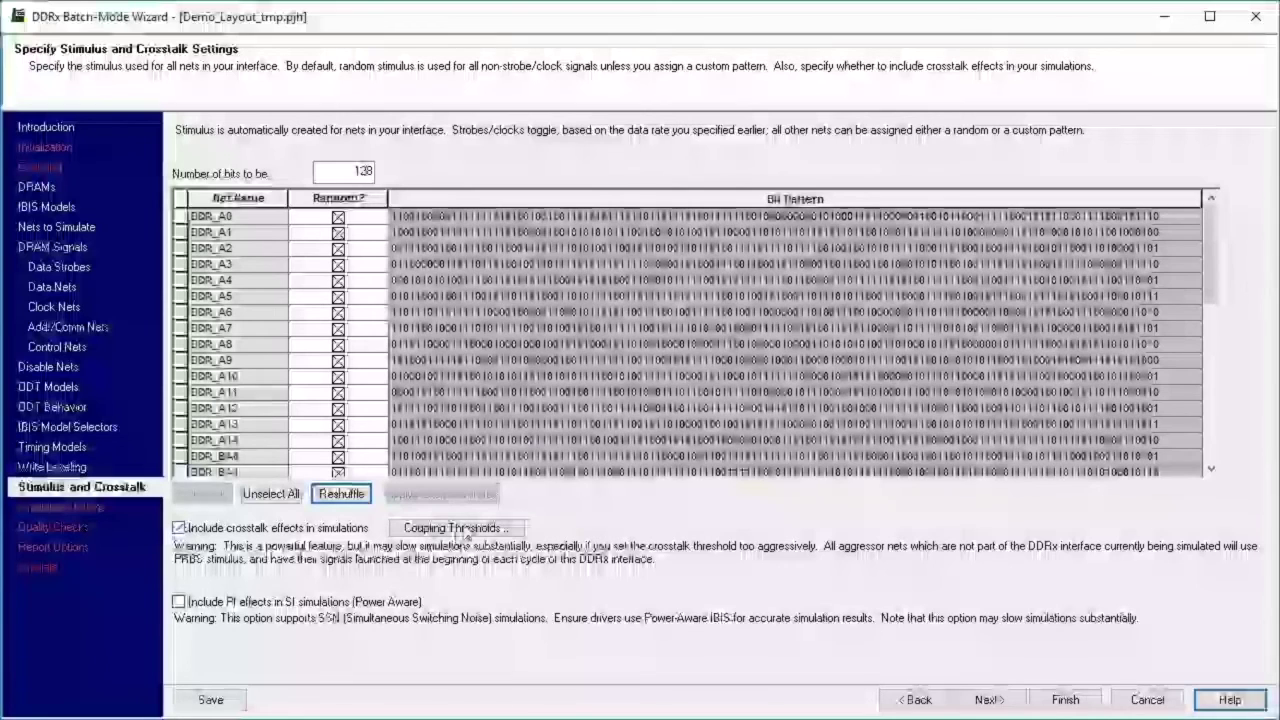
{"action": "left_click", "coordinate": [462, 529]}
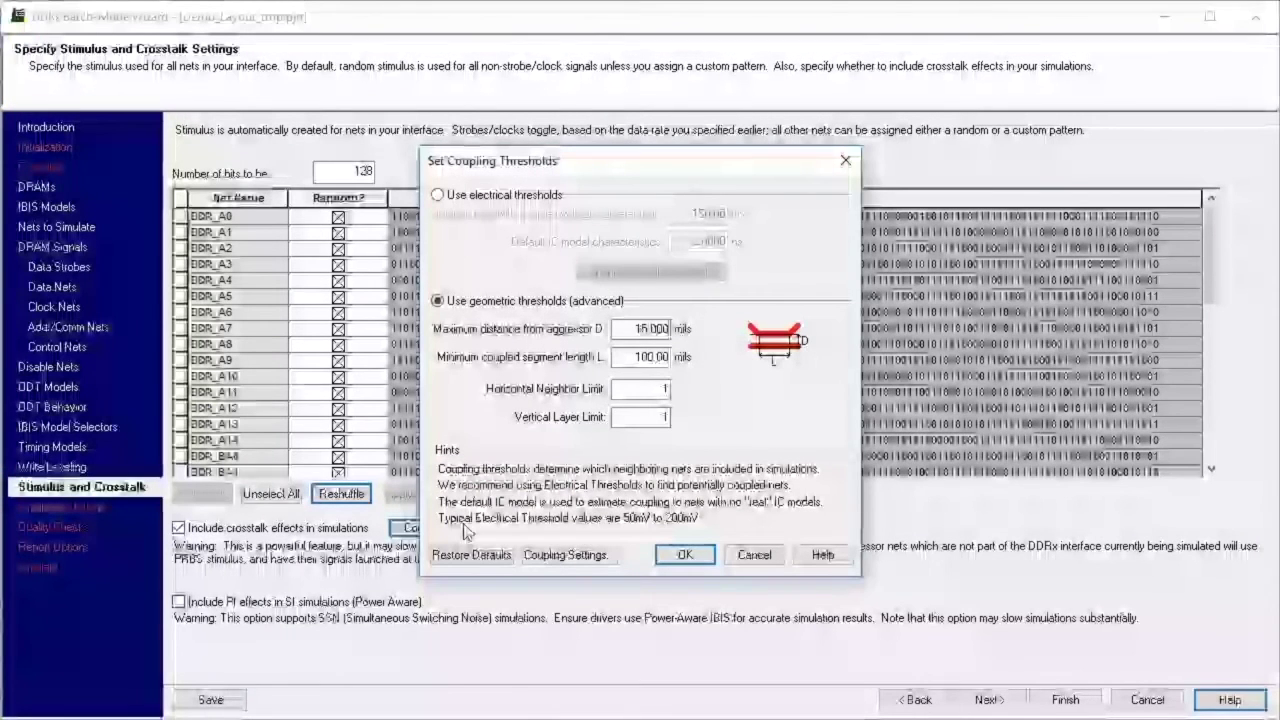
{"action": "left_click", "coordinate": [438, 195]}
{"action": "key", "text": "Tab"}
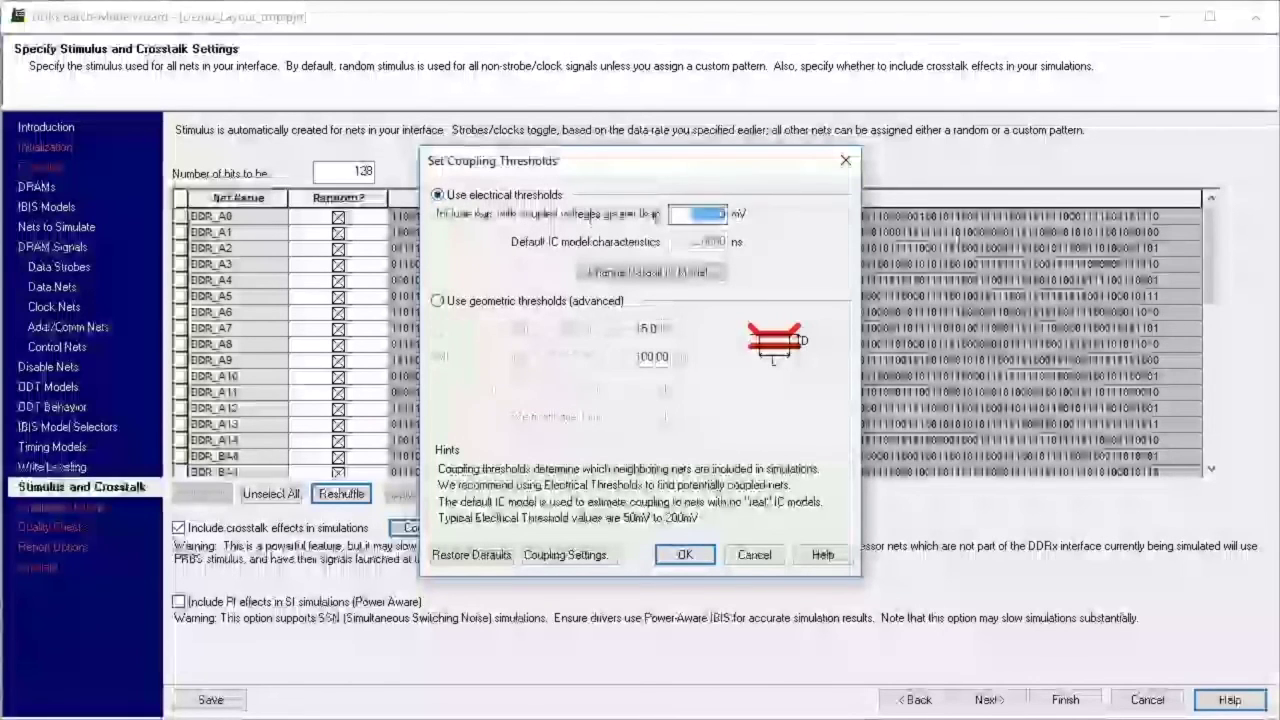
{"action": "type", "text": "50"}
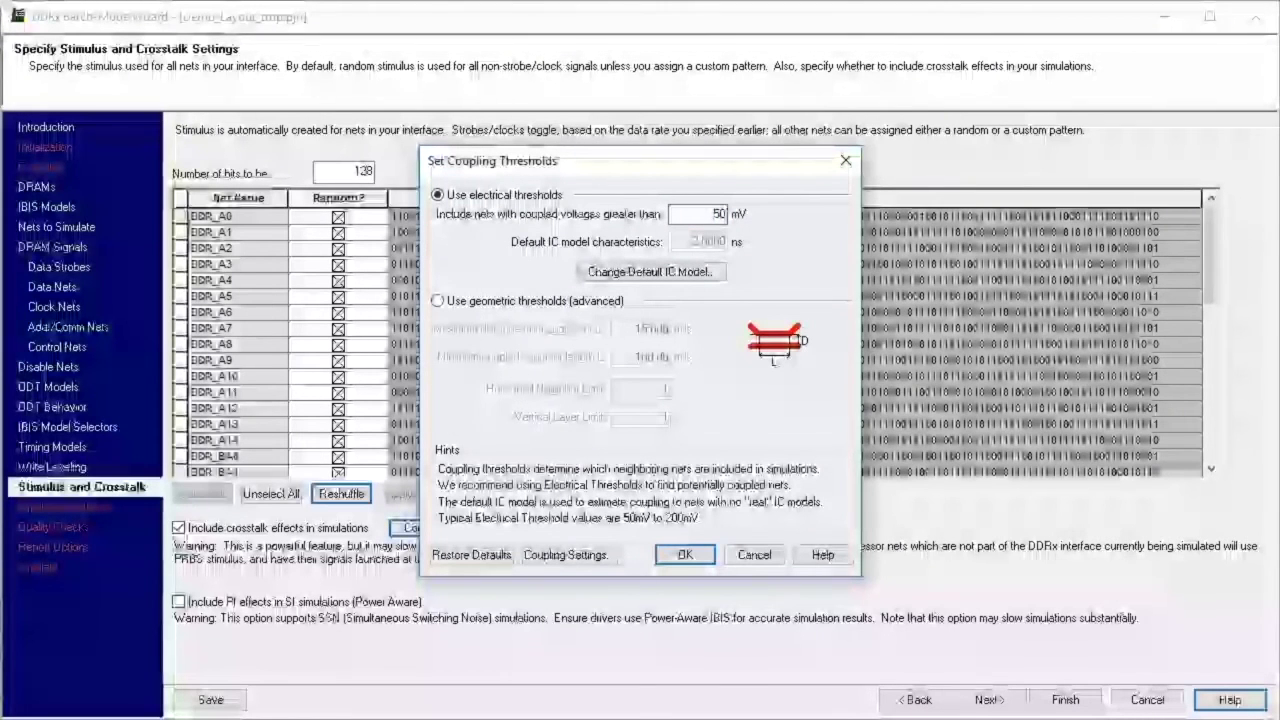
{"action": "left_click", "coordinate": [710, 562]}
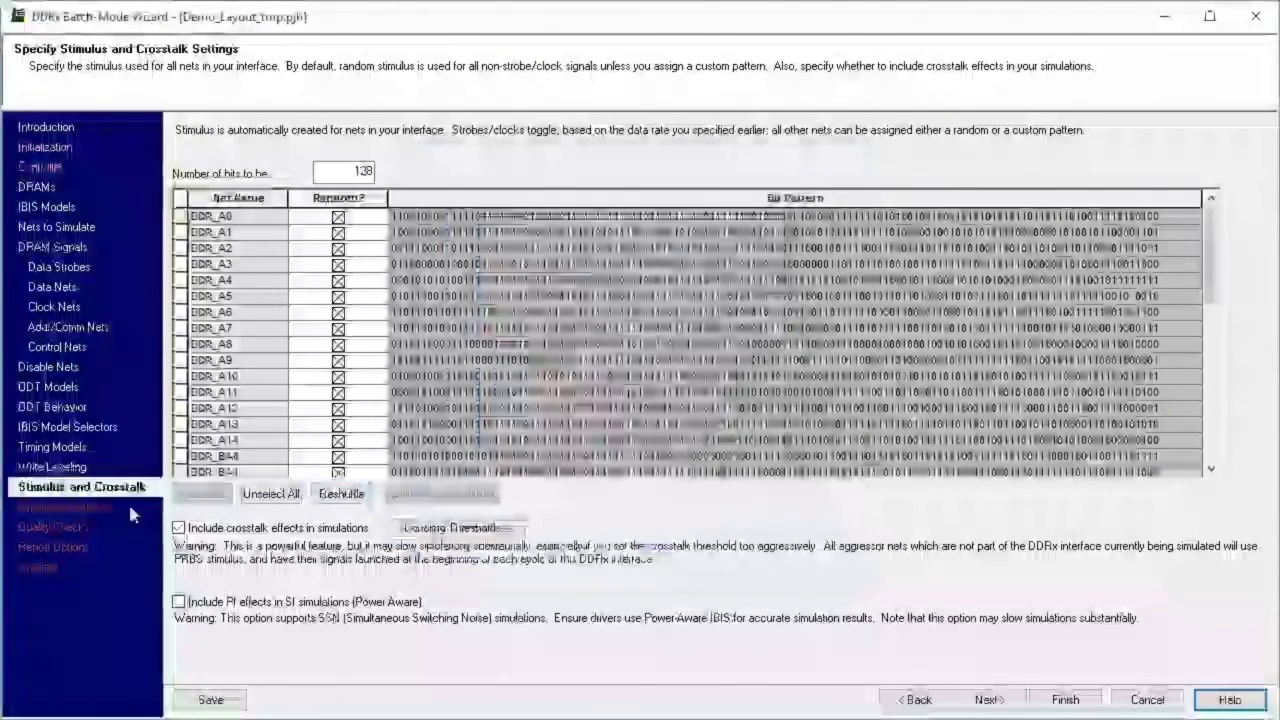
Try toggling the Typical, Fast-strong and Slow-weak IC model corners in the simulation options.
{"action": "left_click", "coordinate": [130, 507]}
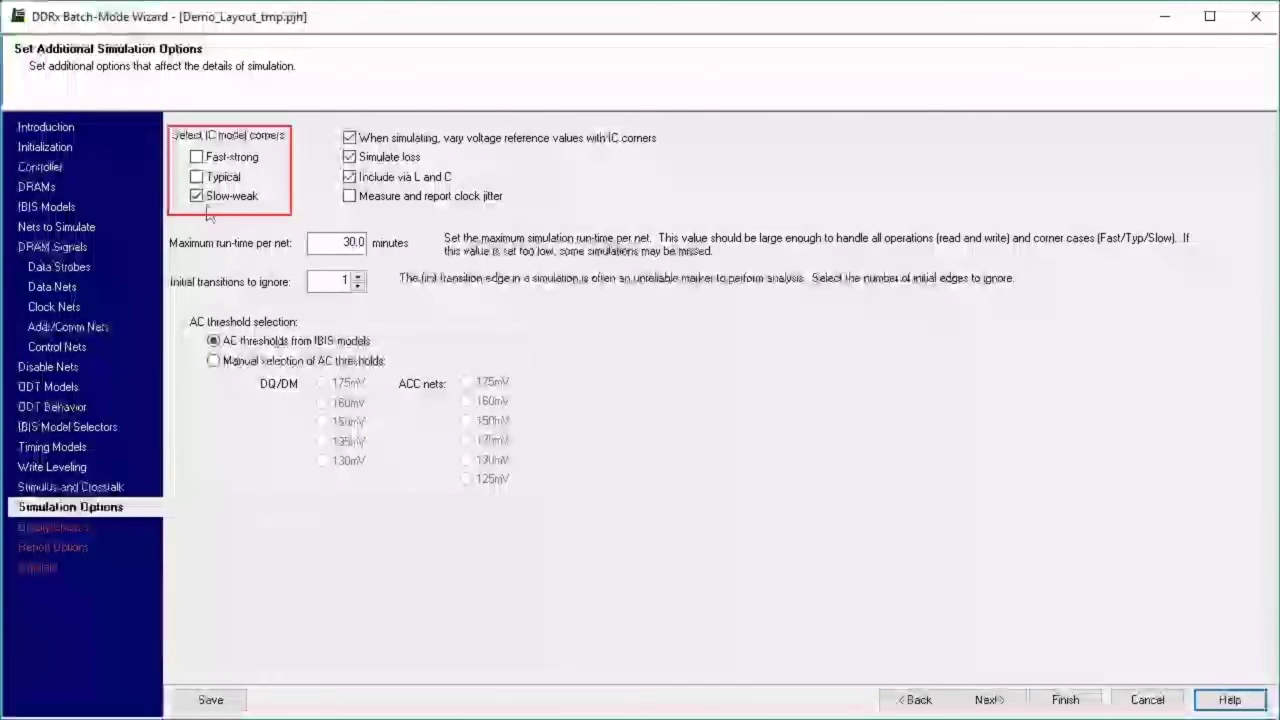
{"action": "left_click", "coordinate": [197, 178]}
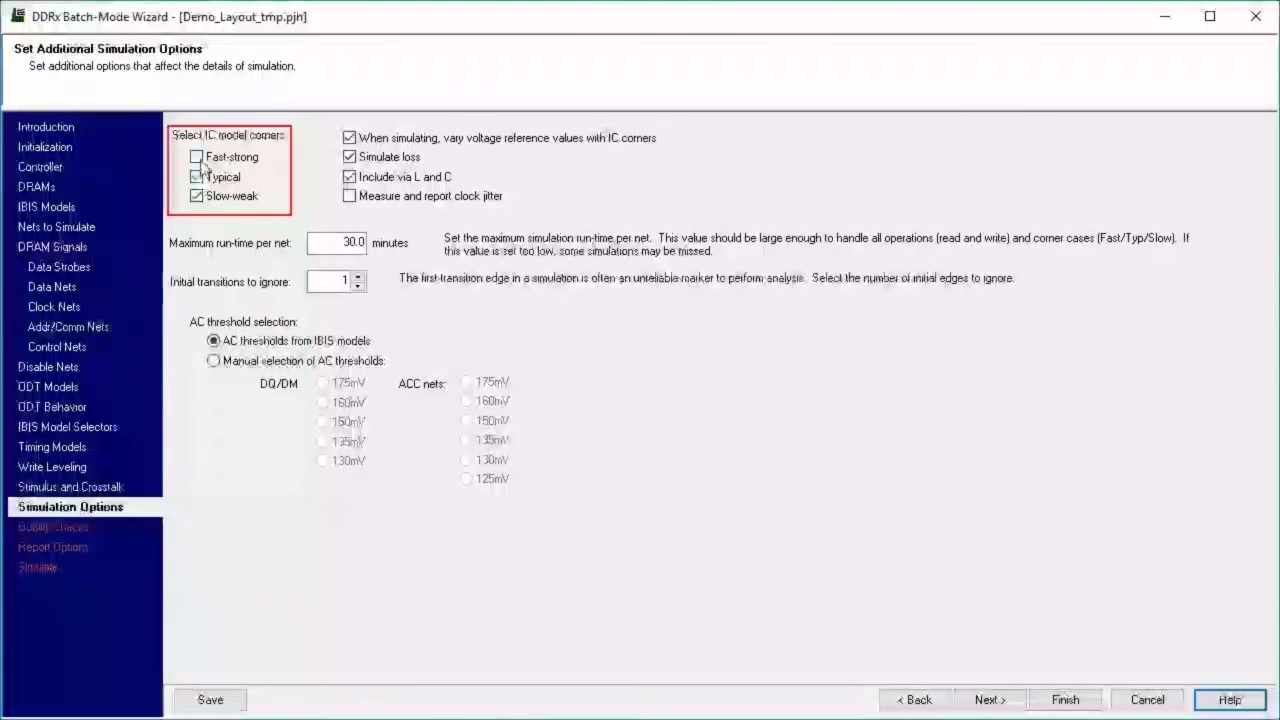
{"action": "left_click", "coordinate": [197, 157]}
{"action": "left_click", "coordinate": [197, 196]}
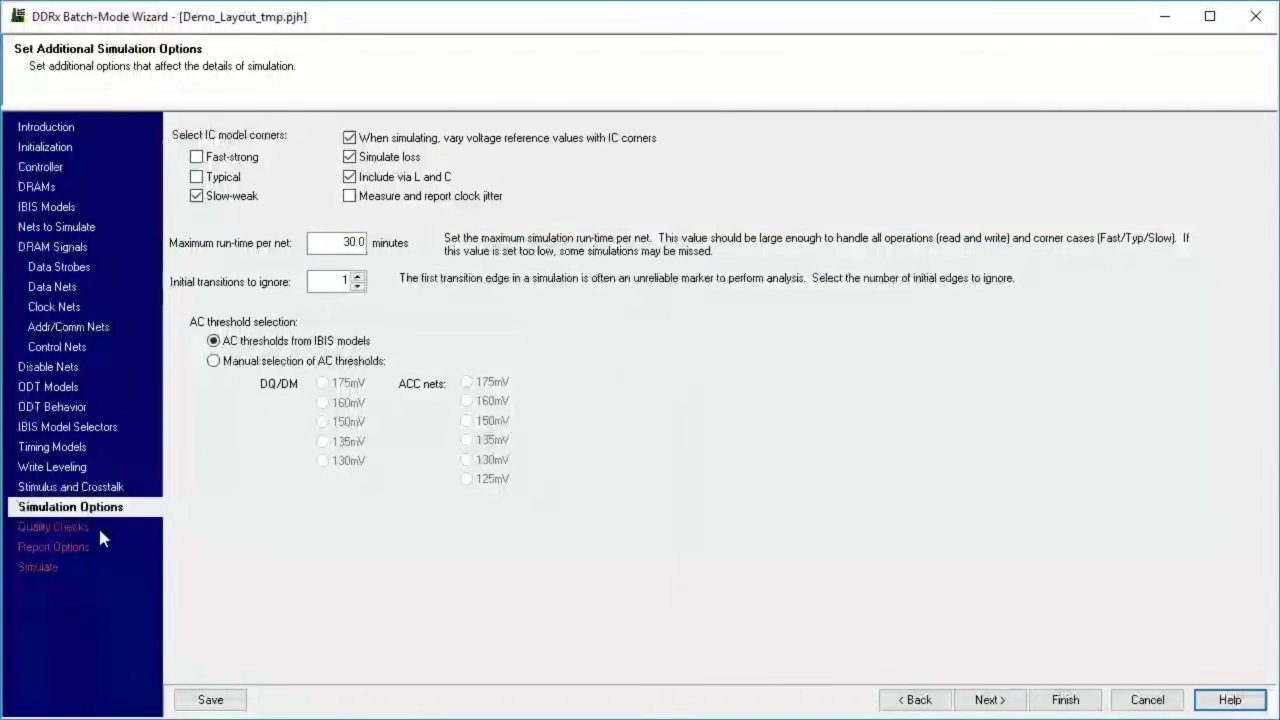
Turn off the JEDEC default values for the waveform quality checks and edit the DQS/DQ/DM overshoot limit.
{"action": "left_click", "coordinate": [98, 527]}
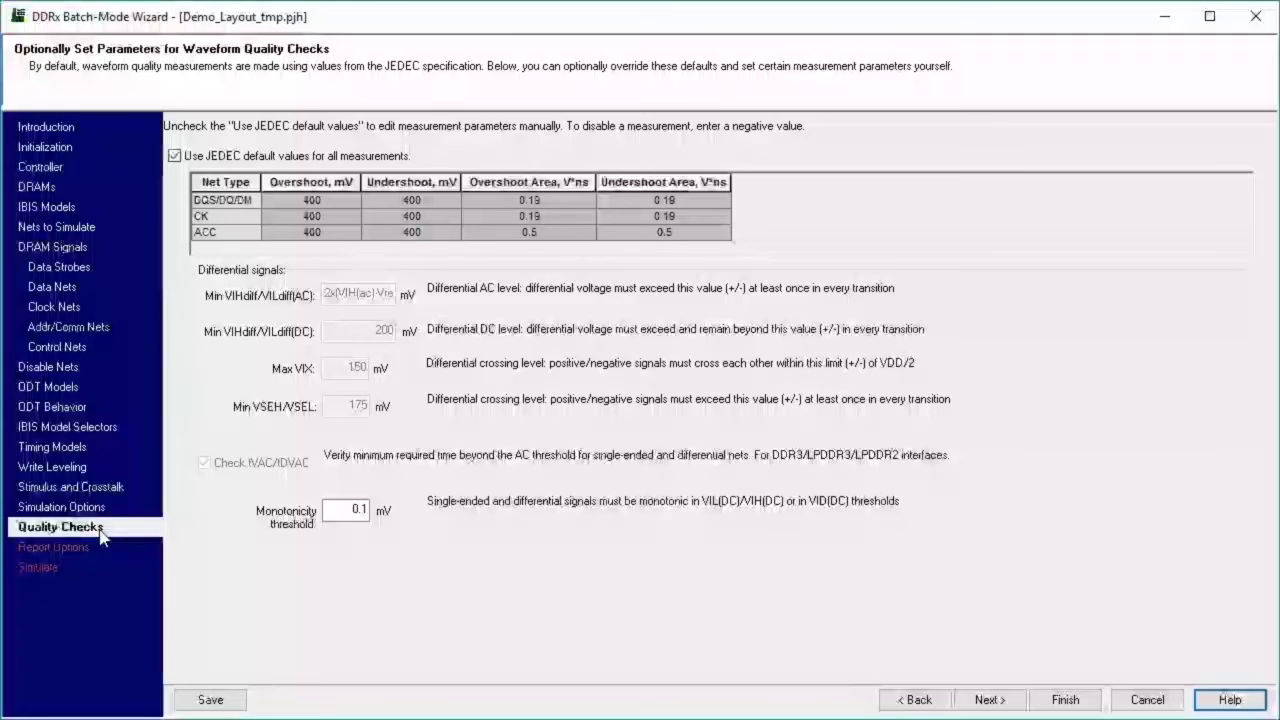
{"action": "left_click", "coordinate": [175, 156]}
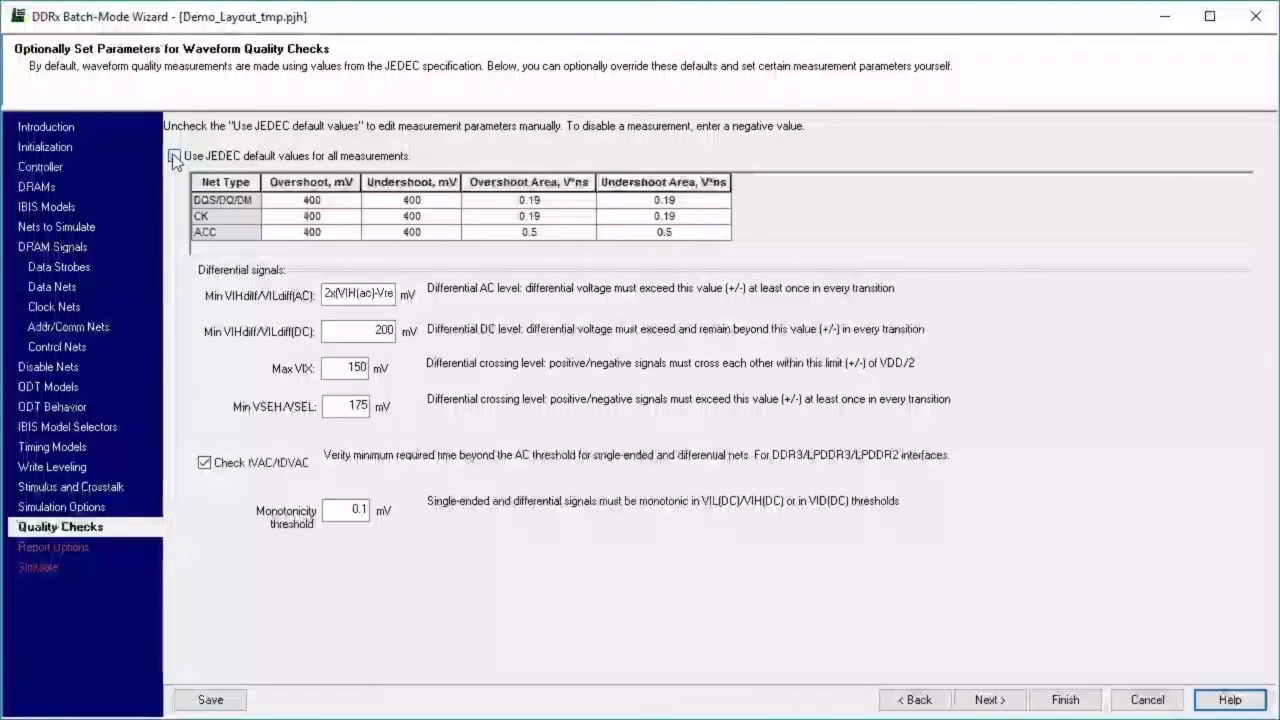
{"action": "left_click", "coordinate": [303, 200]}
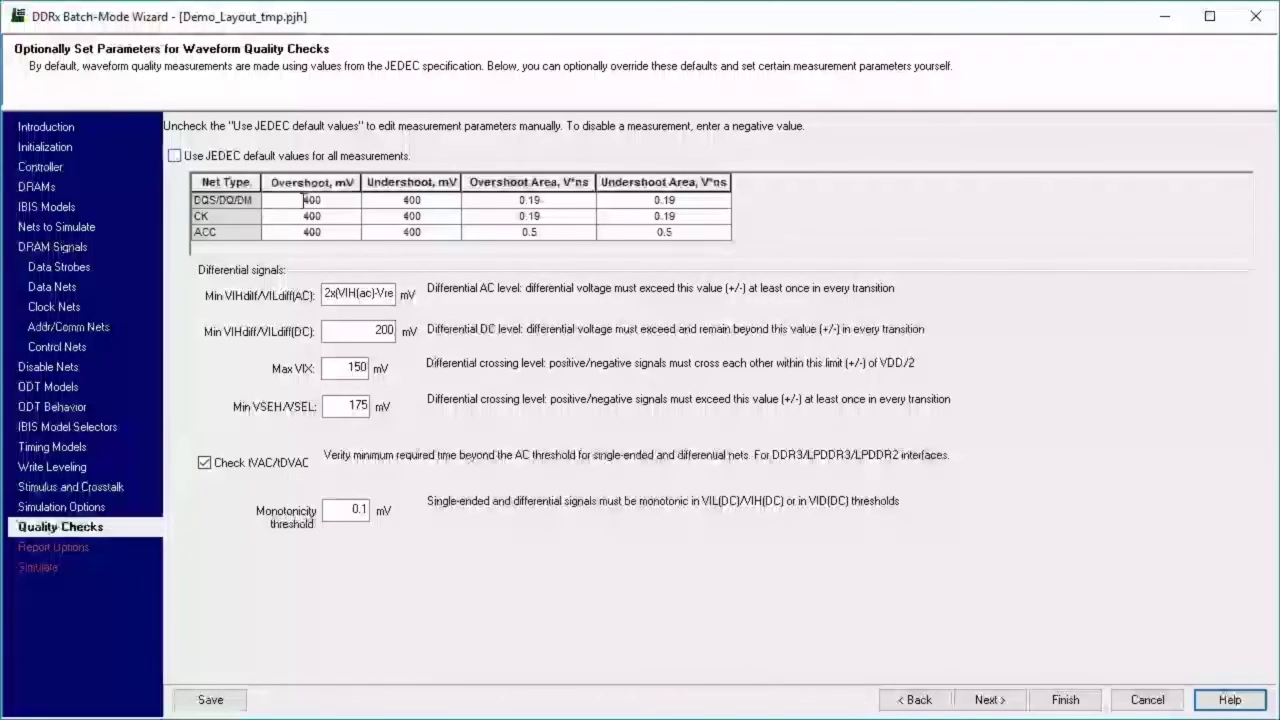
{"action": "left_click_drag", "start_coordinate": [303, 200], "coordinate": [329, 200]}
{"action": "type", "text": "450"}
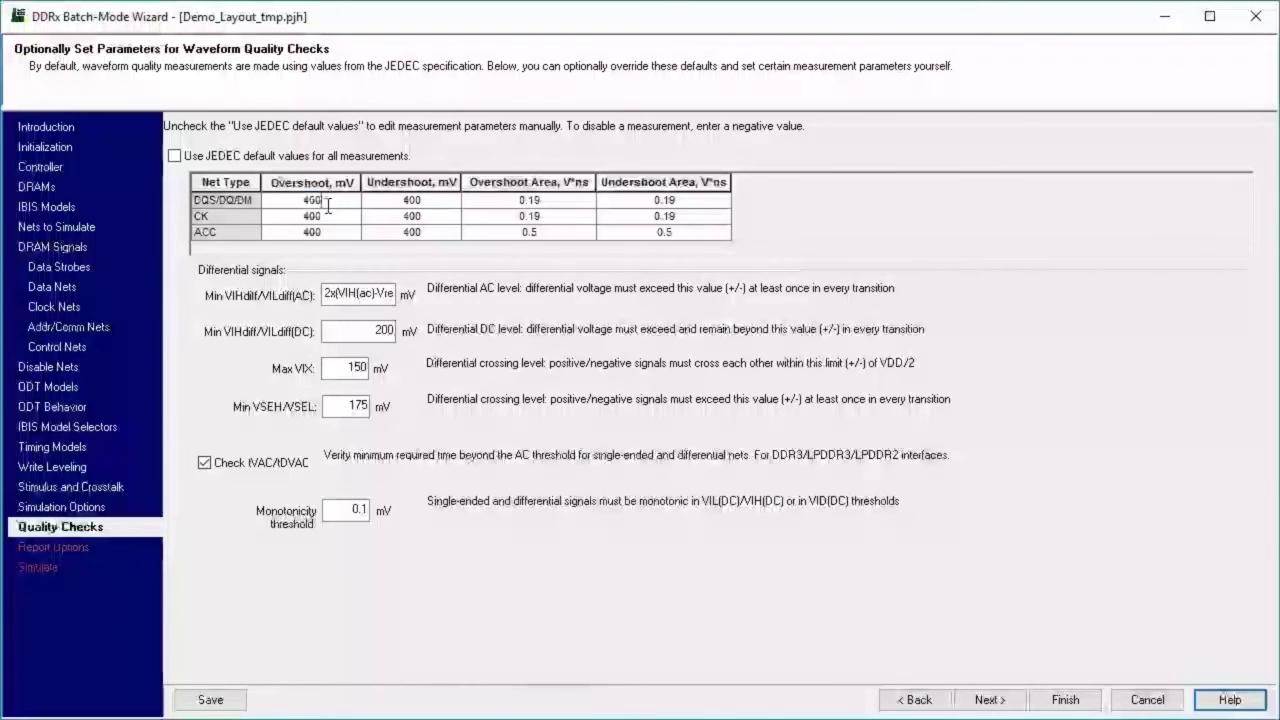
Save the DDRx wizard setup as Demo_Layout_tmp3.ddr and run the batch simulation.
{"action": "left_click", "coordinate": [135, 550]}
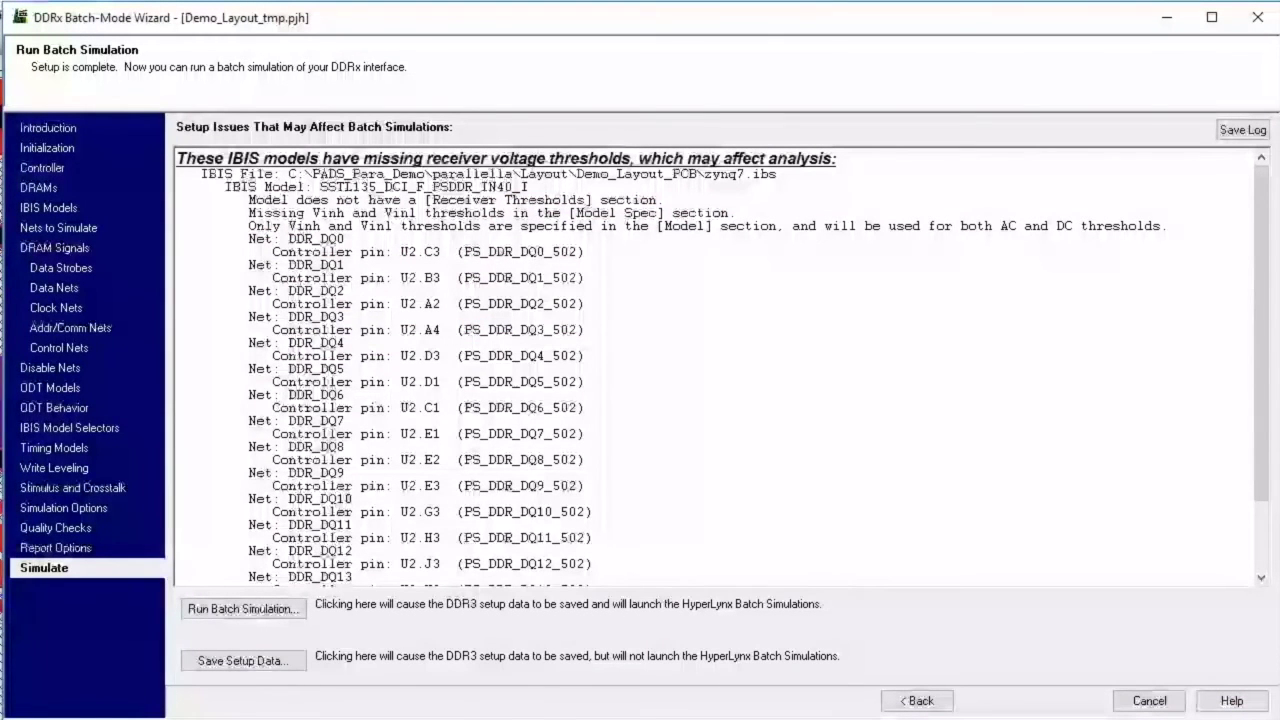
{"action": "left_click", "coordinate": [259, 617]}
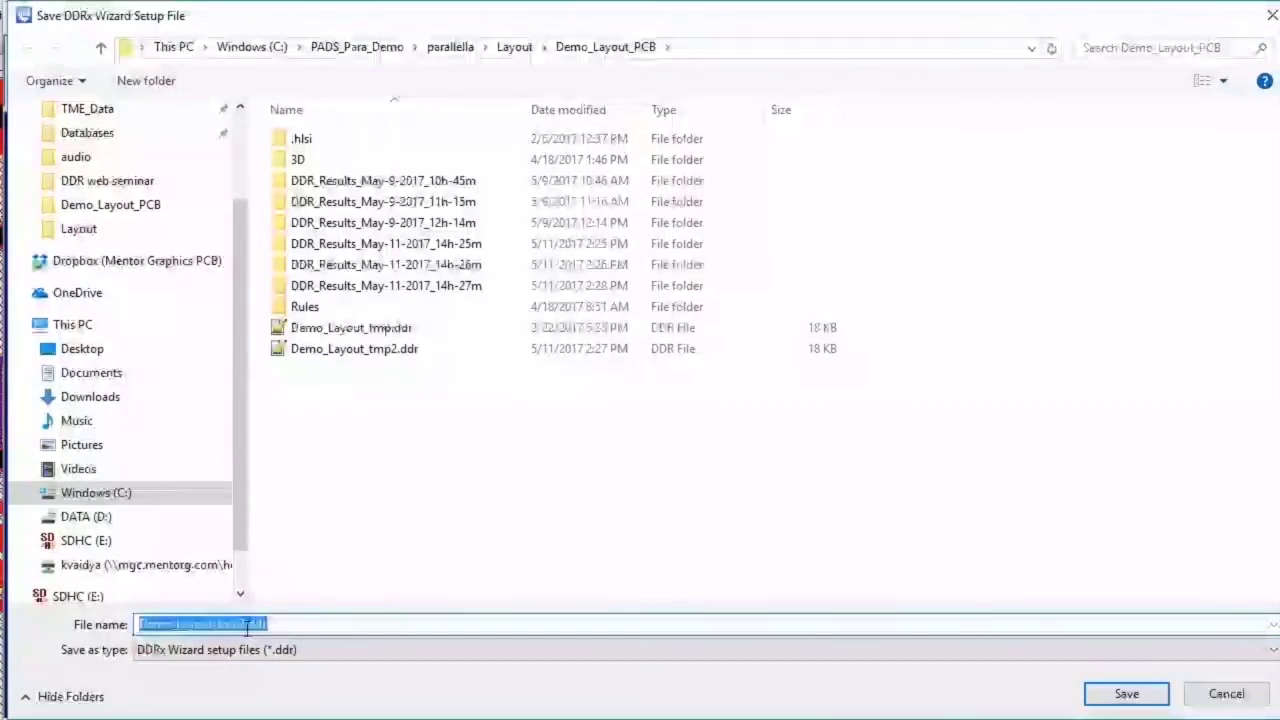
{"action": "left_click", "coordinate": [242, 624]}
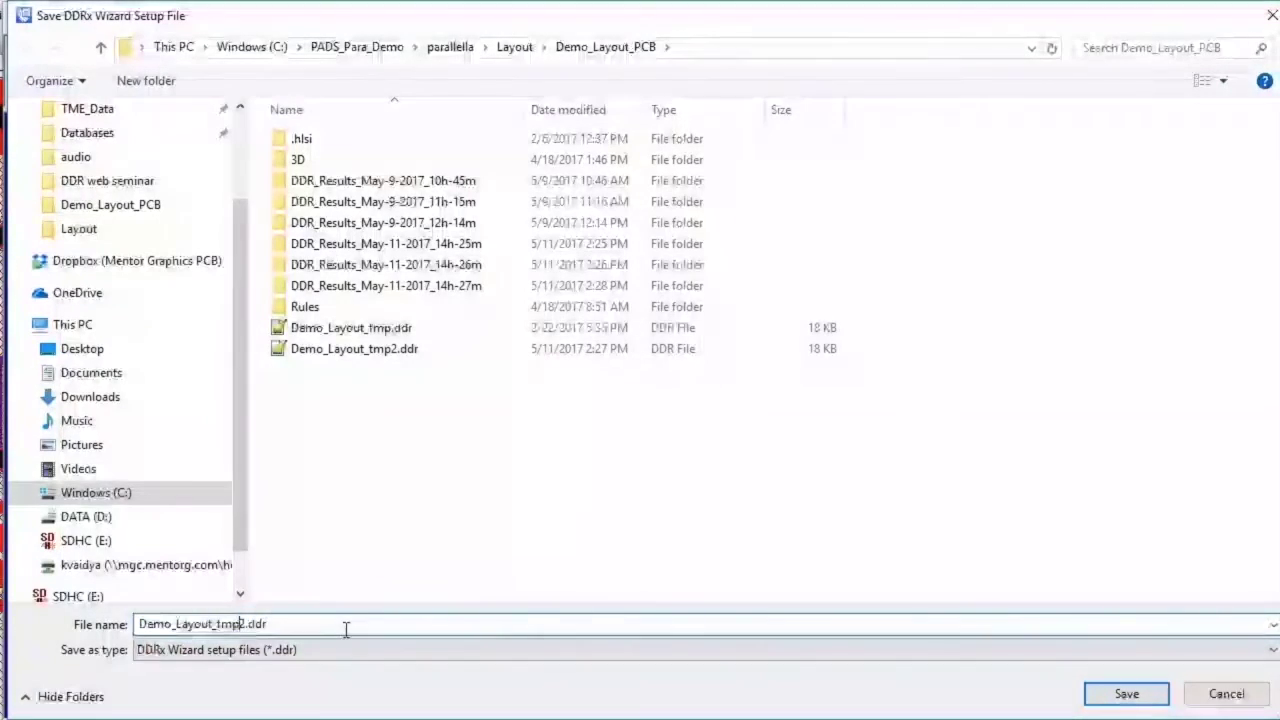
{"action": "key", "text": "Delete"}
{"action": "type", "text": "3"}
{"action": "key", "text": "Return"}
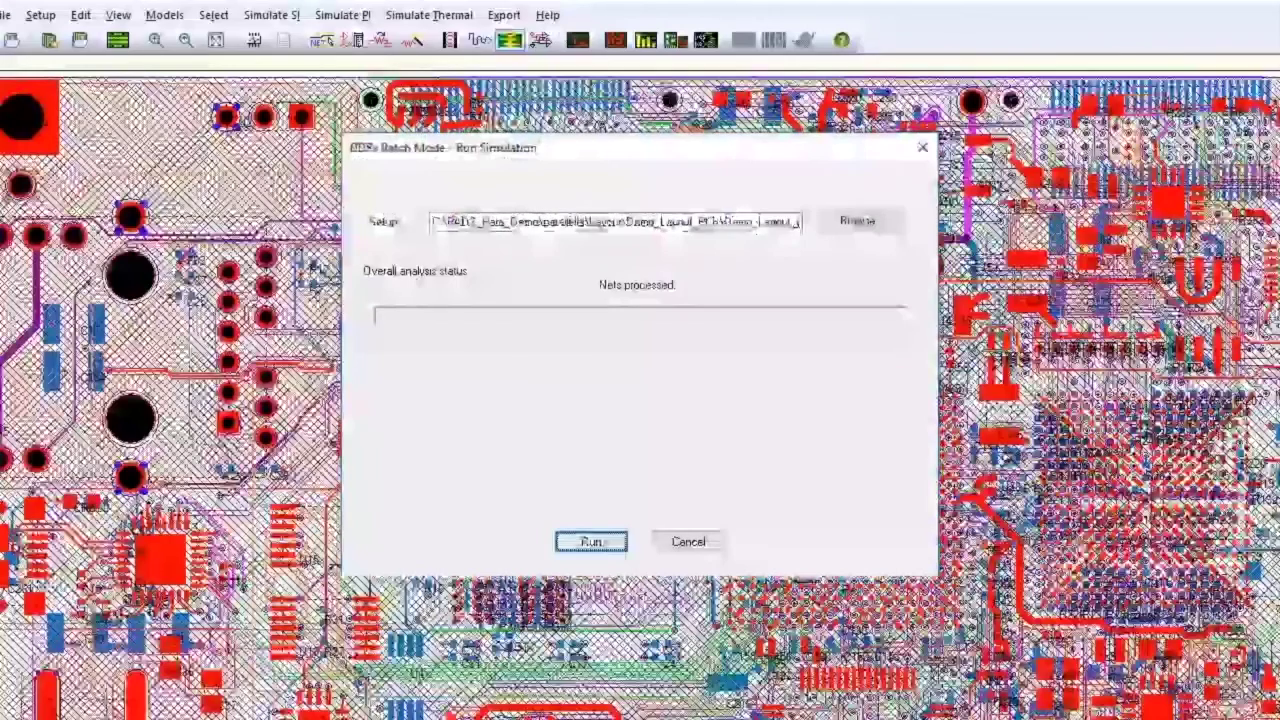
{"action": "left_click", "coordinate": [593, 547]}
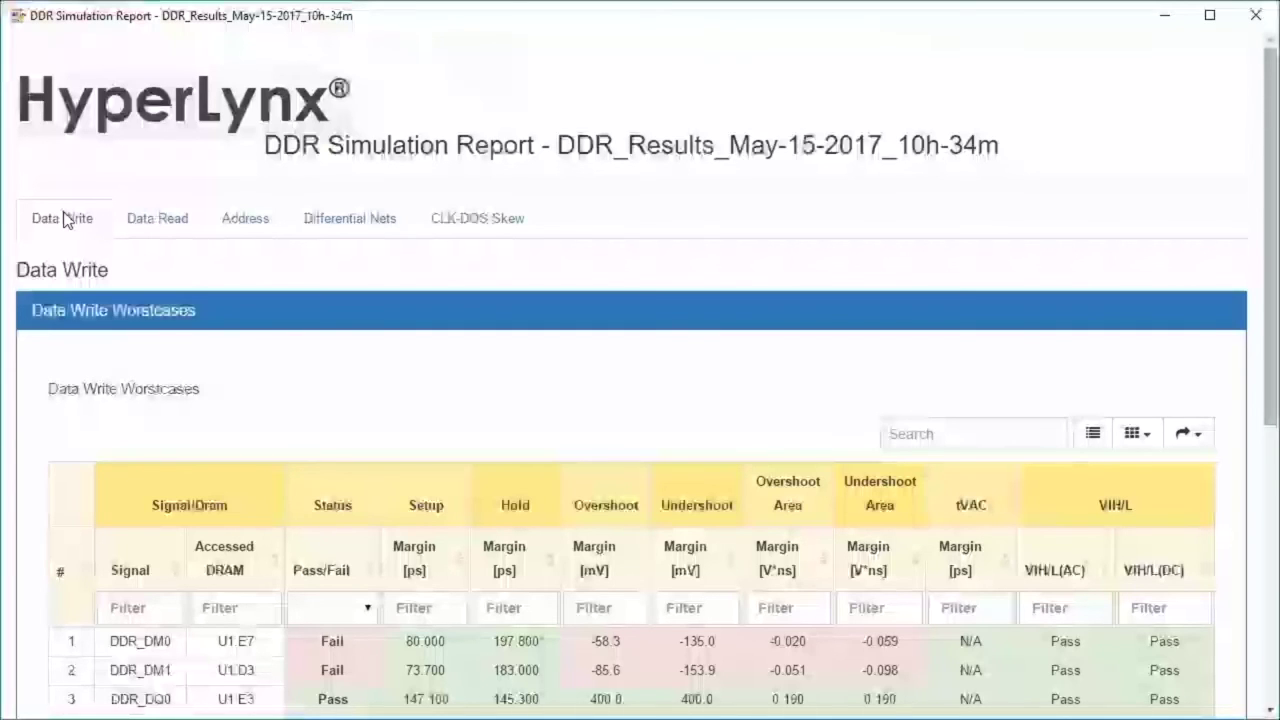
Review the worst-case results for data read, address and differential nets in the DDR simulation report.
{"action": "left_click", "coordinate": [160, 218]}
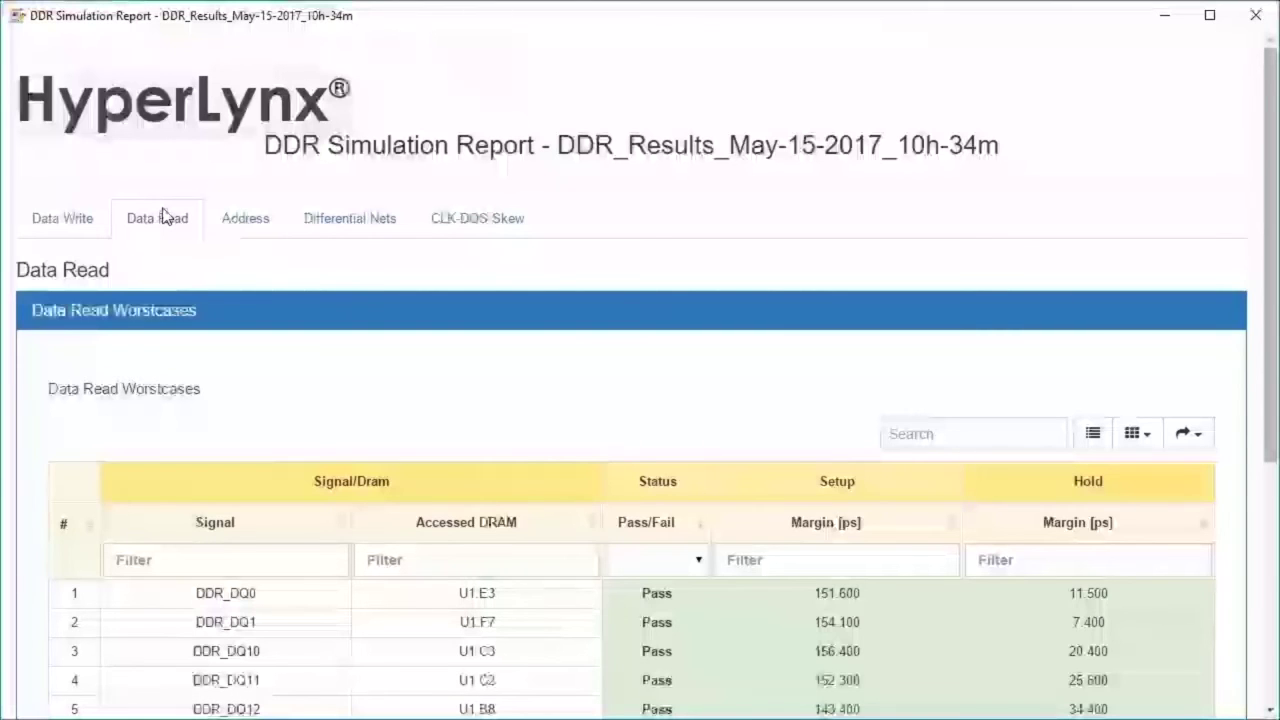
{"action": "left_click", "coordinate": [256, 217]}
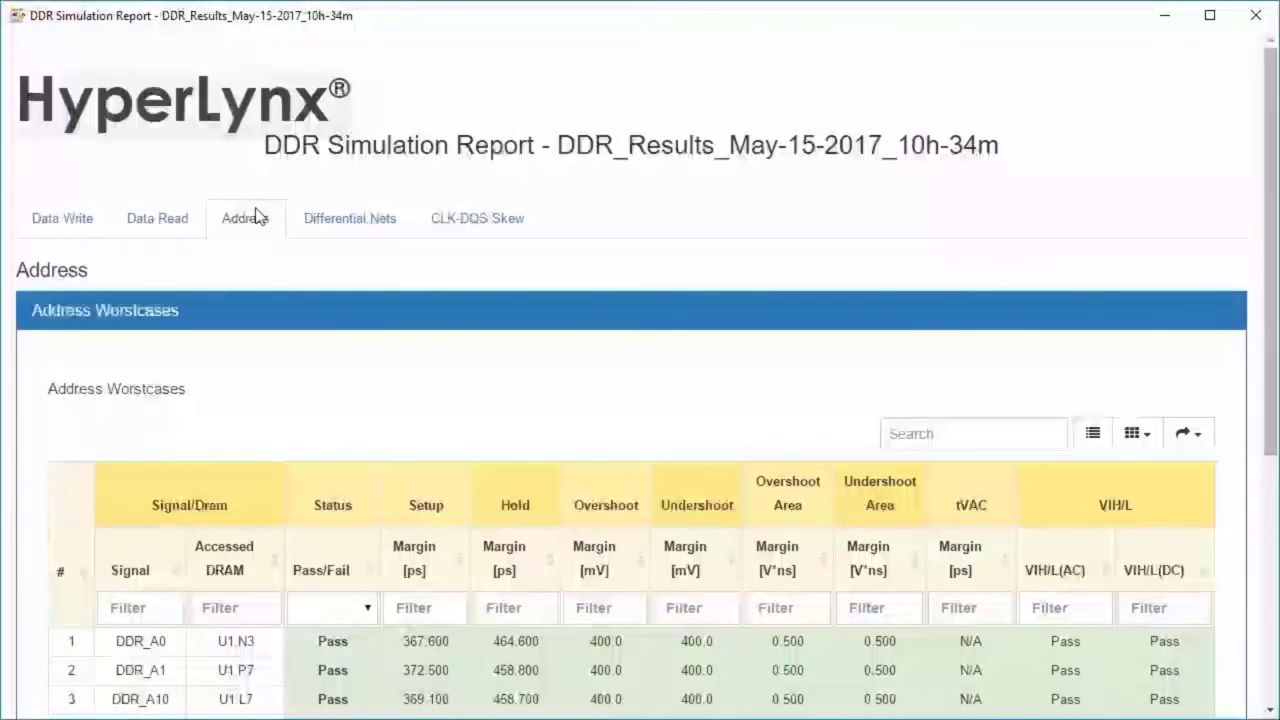
{"action": "left_click", "coordinate": [385, 238]}
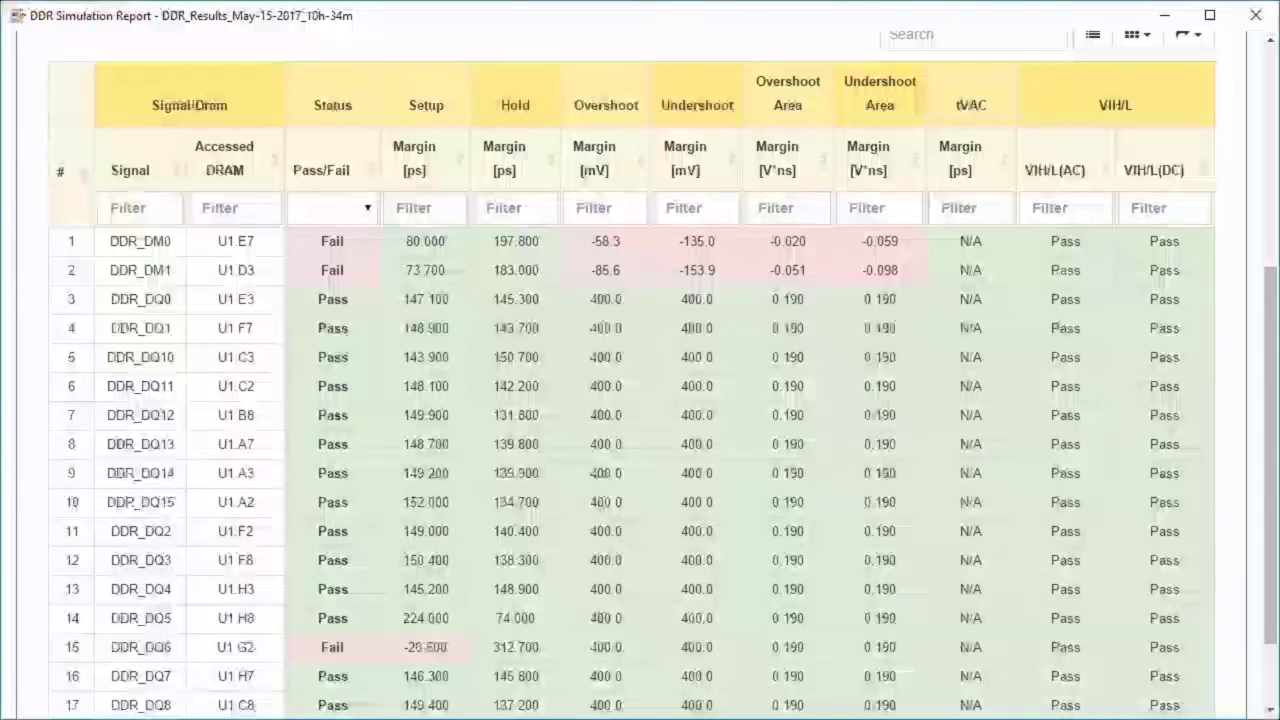
Review the data write worst cases and the data read worst cases in the DDR simulation report.
{"action": "scroll", "coordinate": [986, 286], "scroll_direction": "up", "scroll_amount": 5}
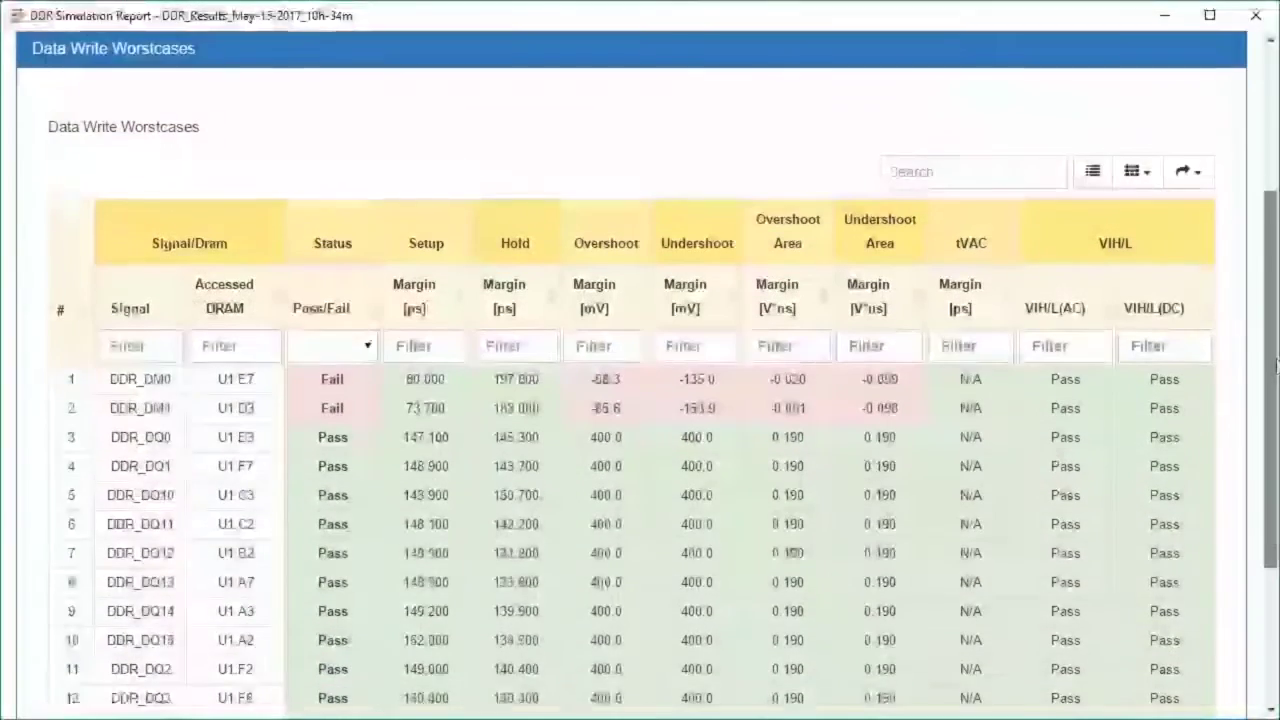
{"action": "left_click", "coordinate": [157, 84]}
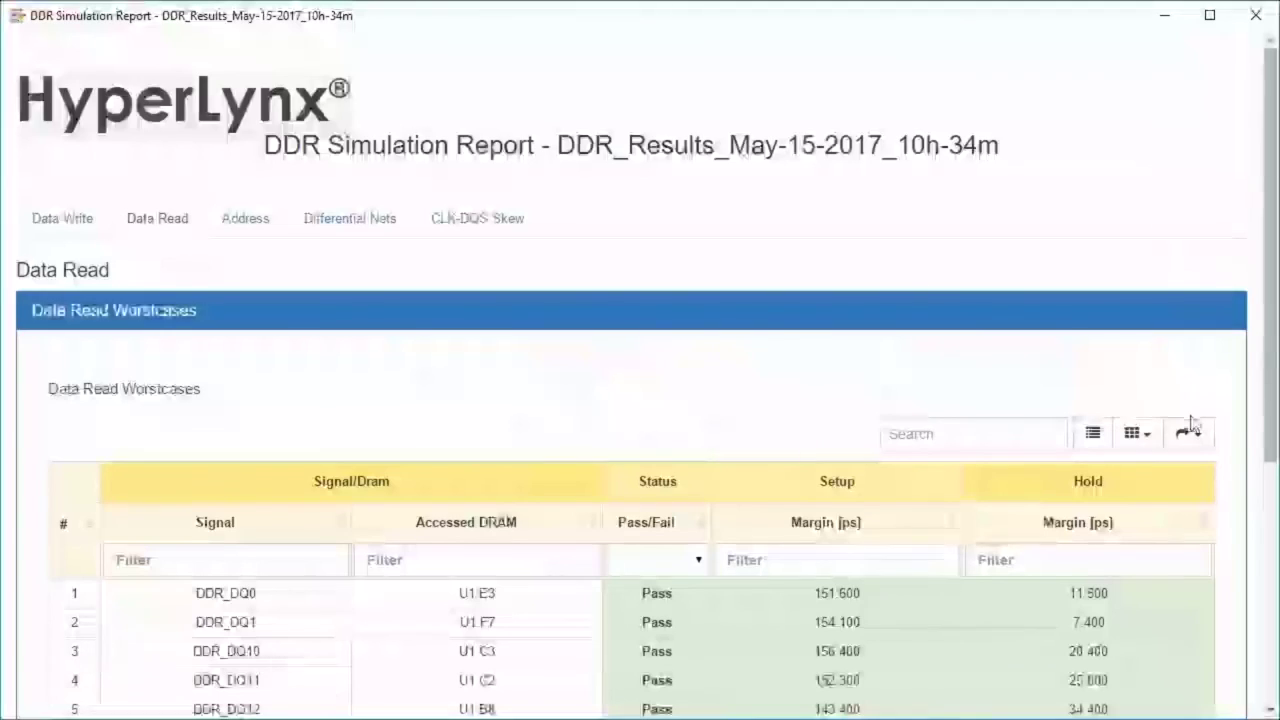
{"action": "scroll", "coordinate": [1190, 425], "scroll_direction": "down", "scroll_amount": 5}
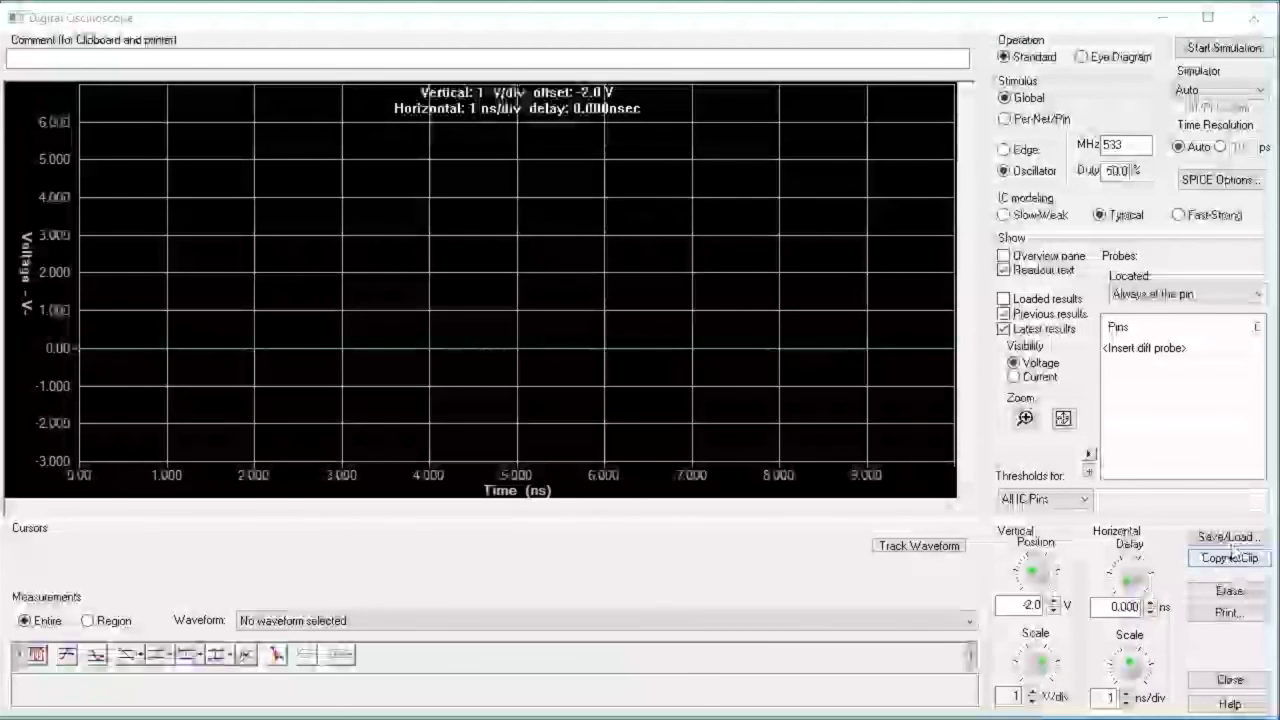
Load net-DDR_DM0_drv-U2.A1_rcv-U1.E7_W1.csv from the results' RCV_Waveforms_Slow folder into the oscilloscope and adjust the horizontal scale.
{"action": "left_click", "coordinate": [1228, 537]}
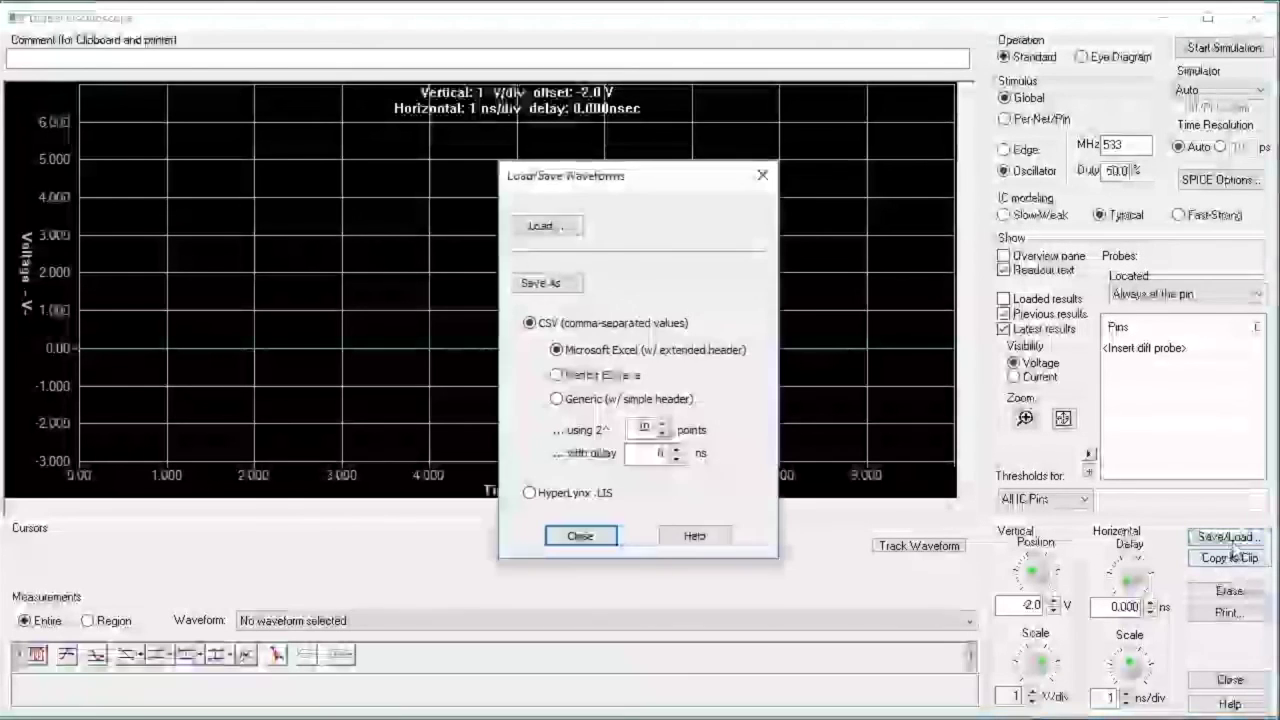
{"action": "left_click", "coordinate": [545, 226]}
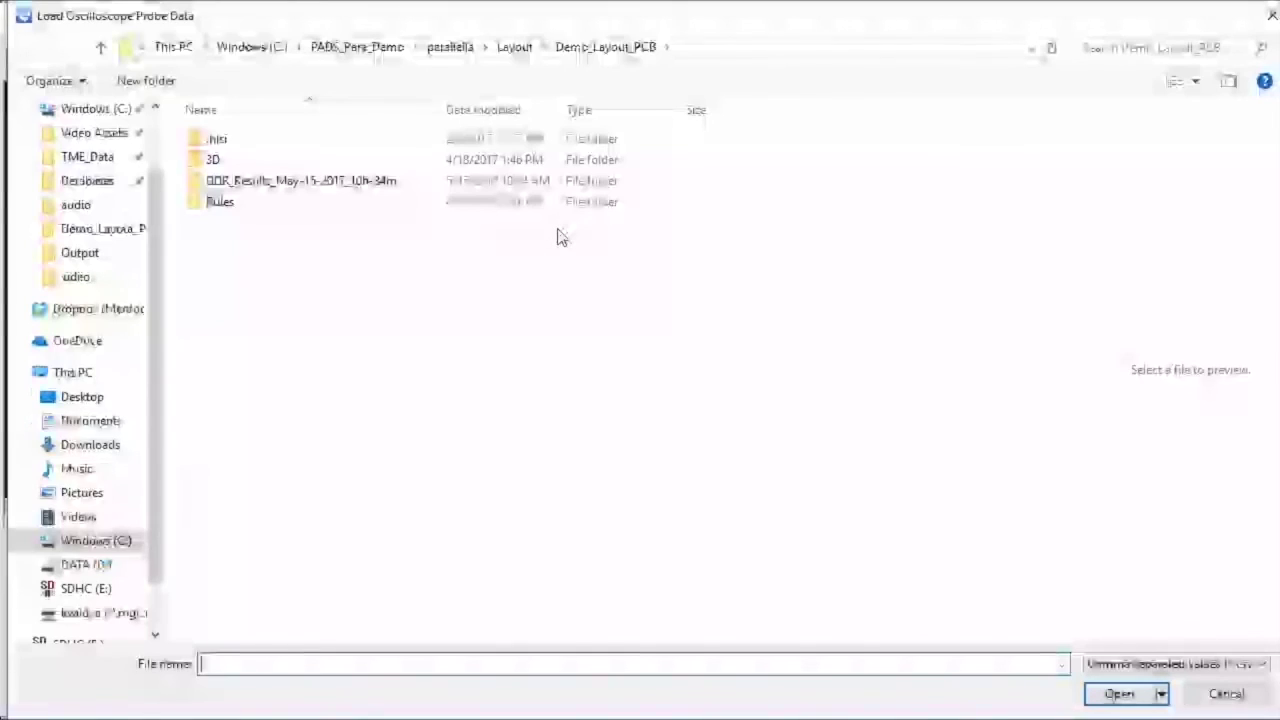
{"action": "double_click", "coordinate": [405, 180]}
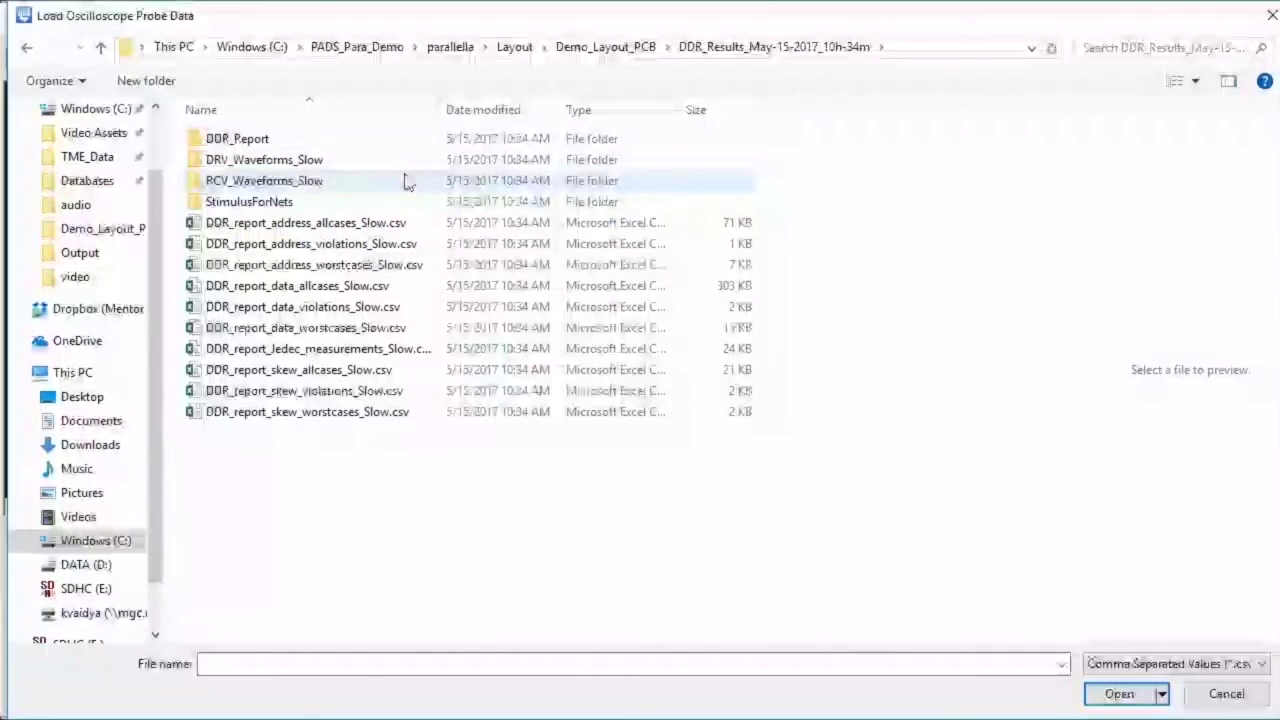
{"action": "double_click", "coordinate": [414, 180]}
{"action": "left_click", "coordinate": [470, 495]}
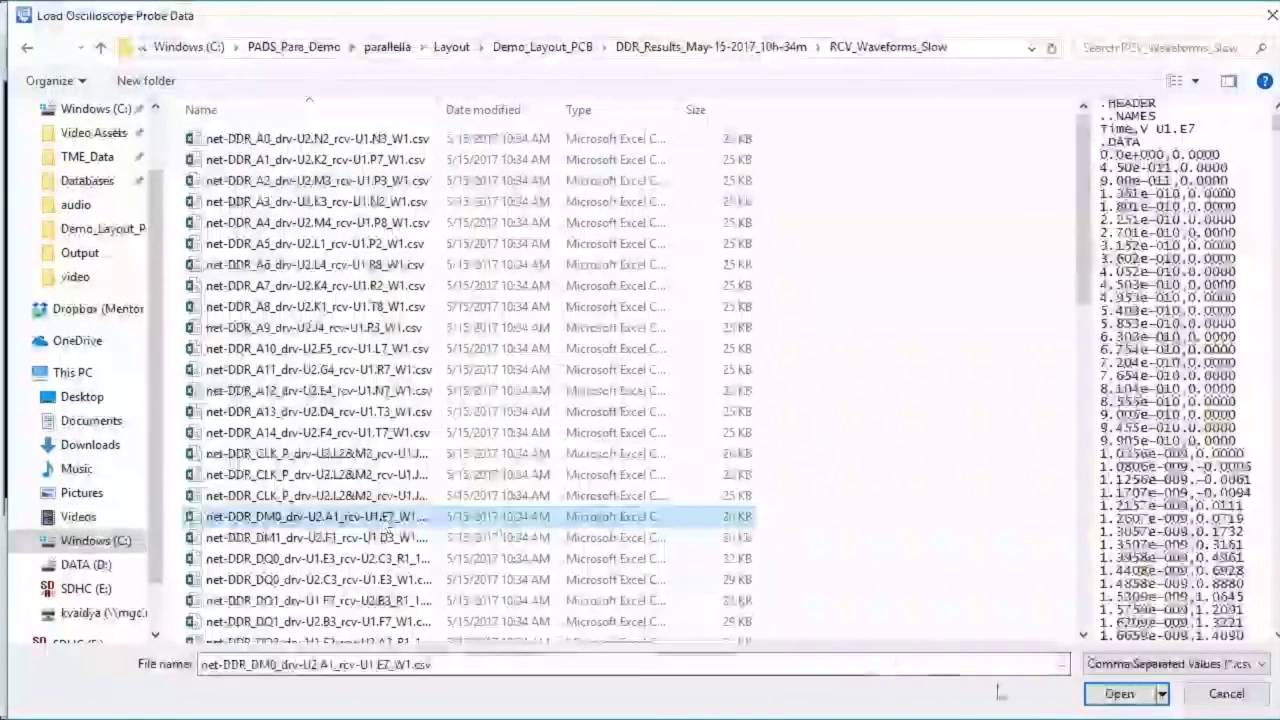
{"action": "left_click", "coordinate": [1119, 693]}
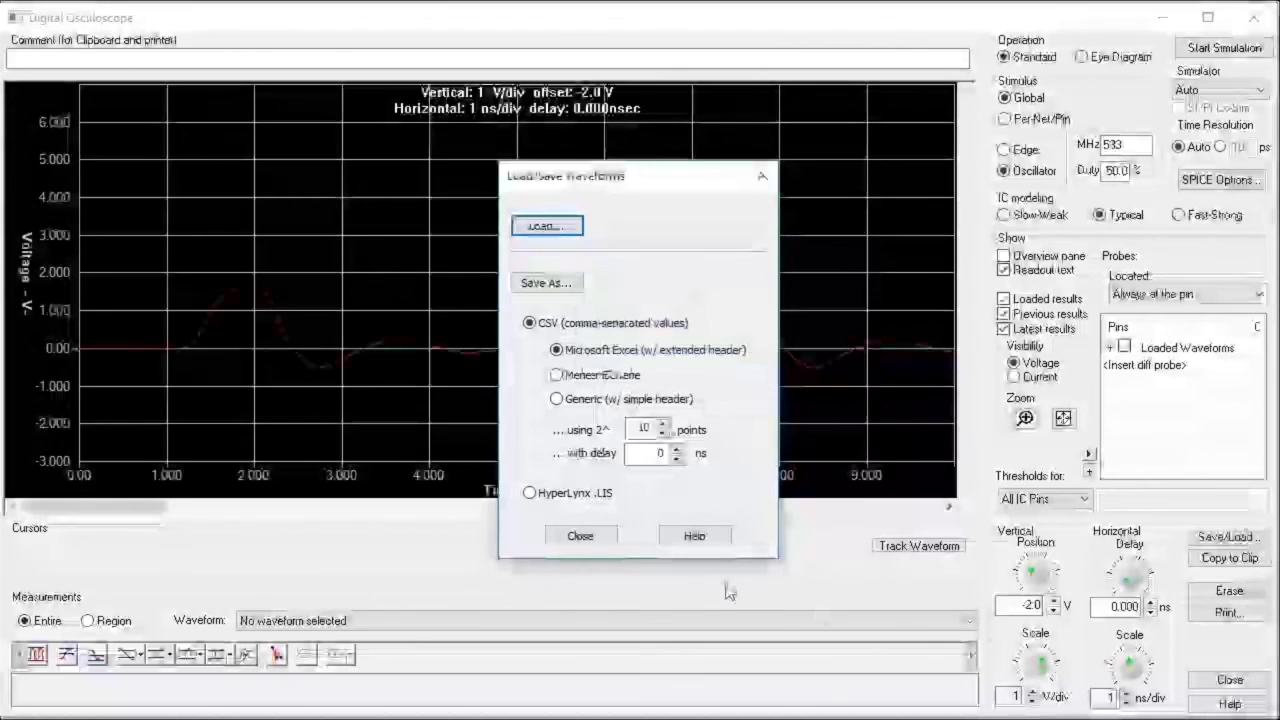
{"action": "left_click", "coordinate": [596, 542]}
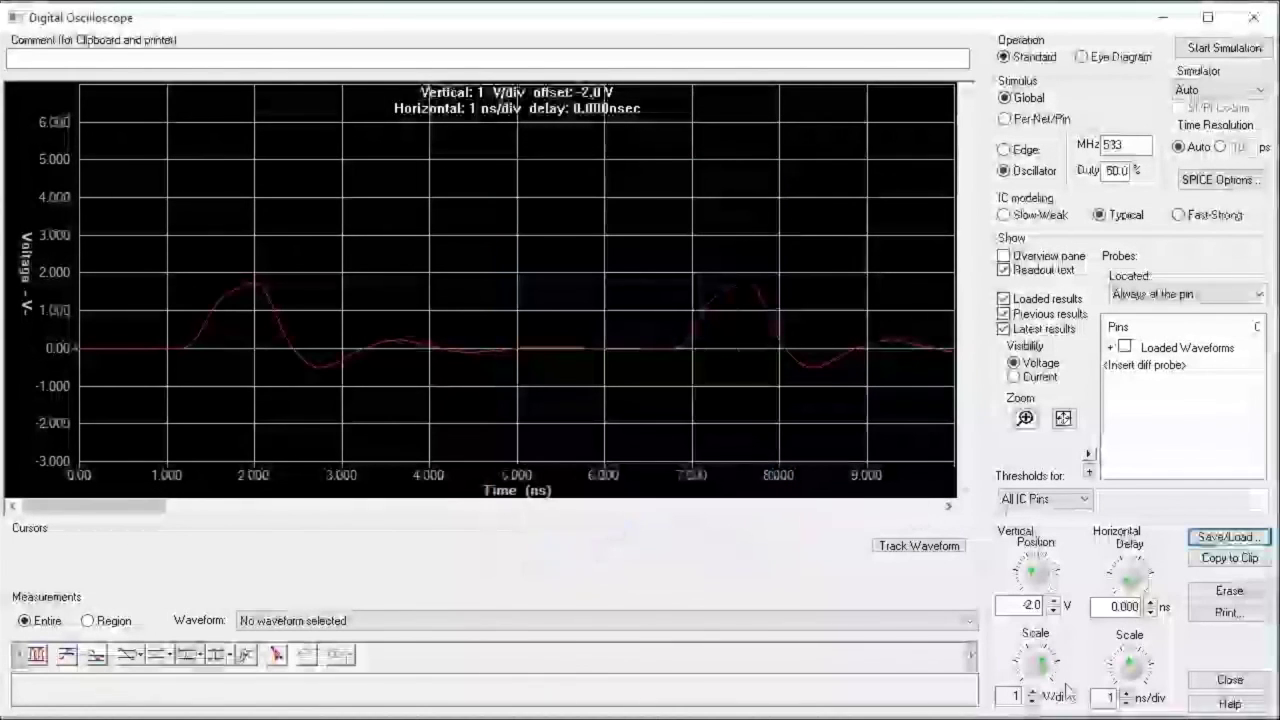
{"action": "left_click", "coordinate": [1125, 692]}
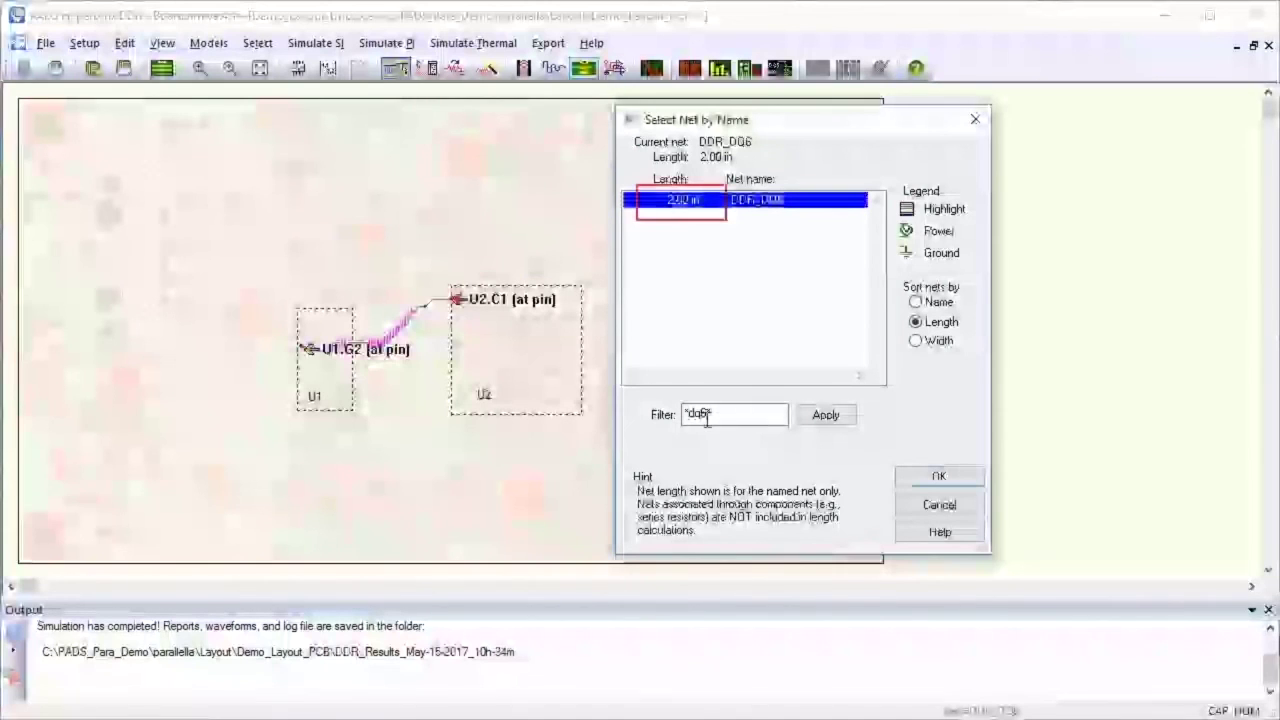
Filter the net list by *dq* and add DDR_DQS_N0 and DDR_DQS_P0 to the DDR_DQ6 selection to compare their lengths.
{"action": "key", "text": "BackSpace"}
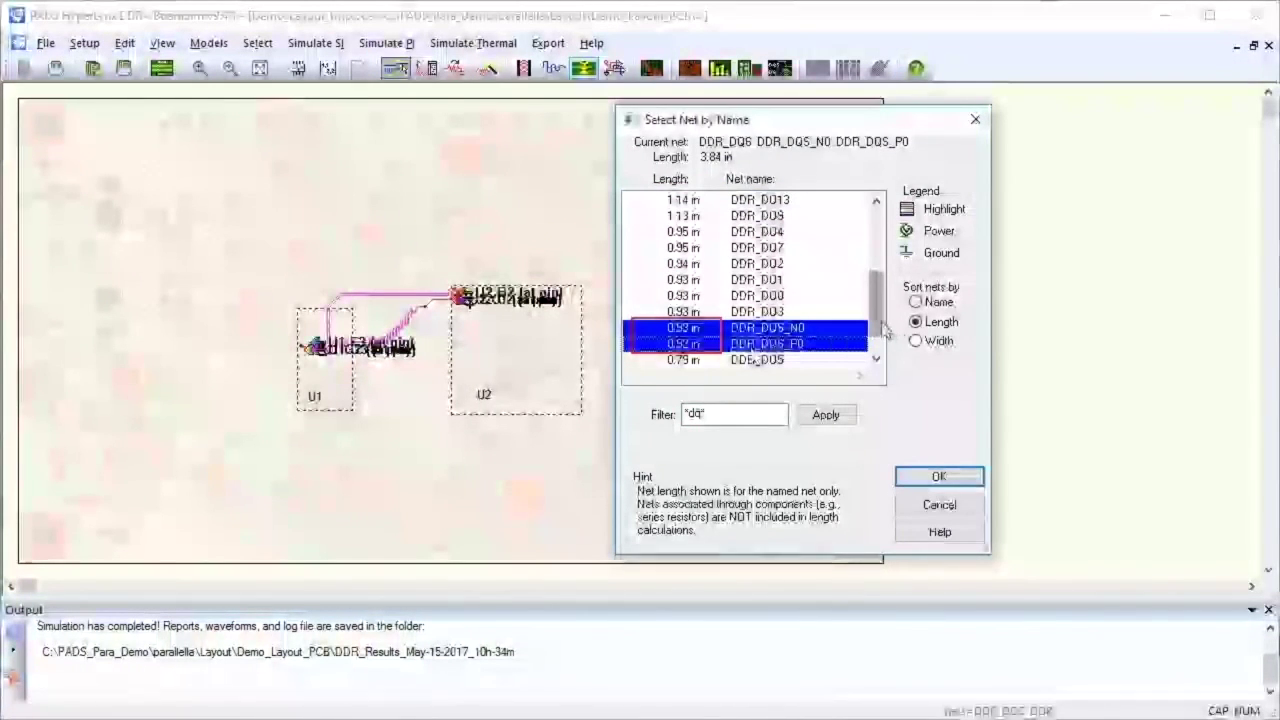
{"action": "scroll", "coordinate": [885, 331], "scroll_direction": "down", "scroll_amount": 1}
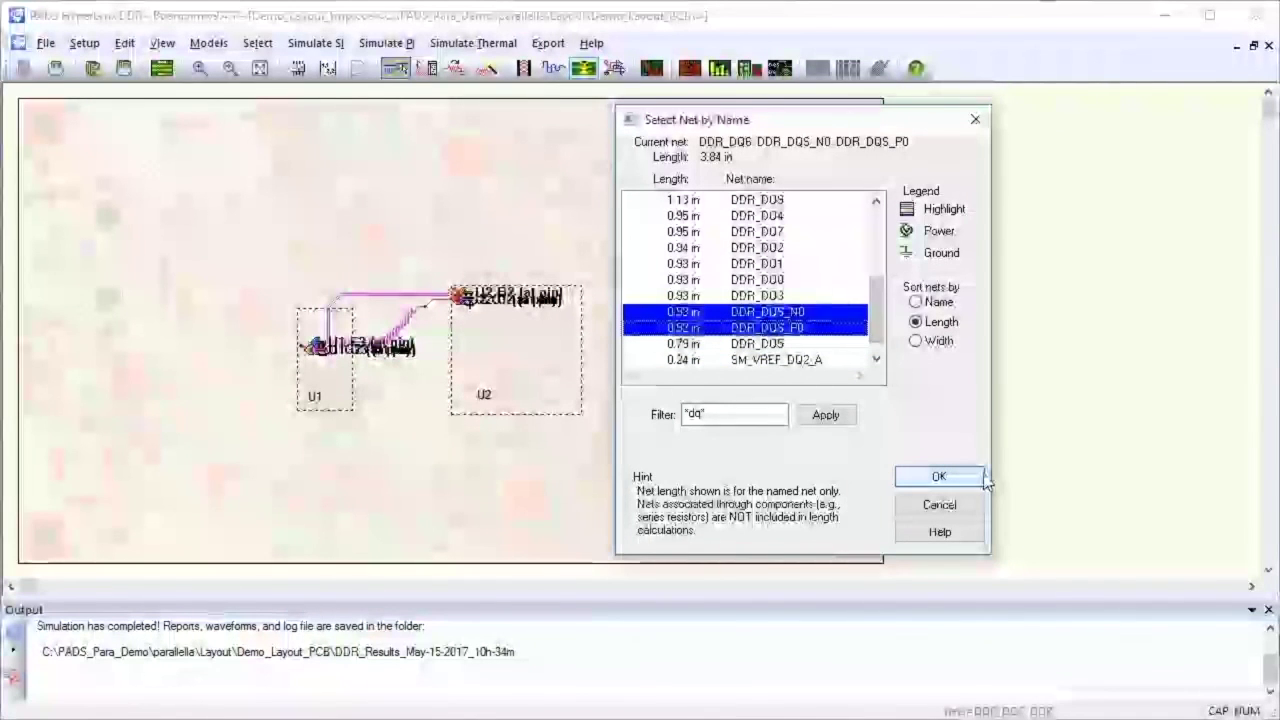